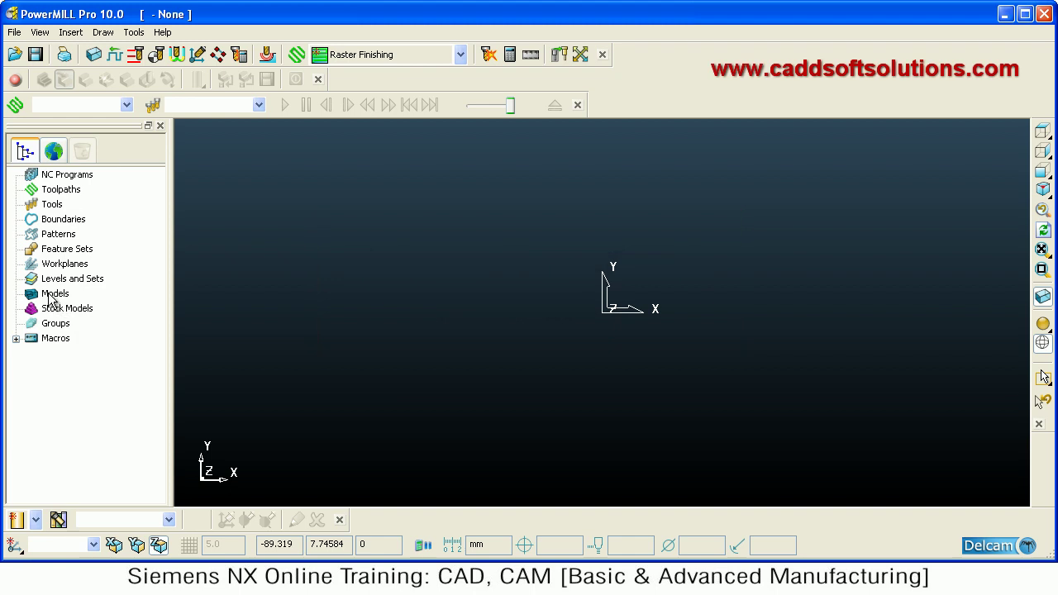
Import the example model die.dgk from the examples folder and display it shaded
{"action": "right_click", "coordinate": [51, 296]}
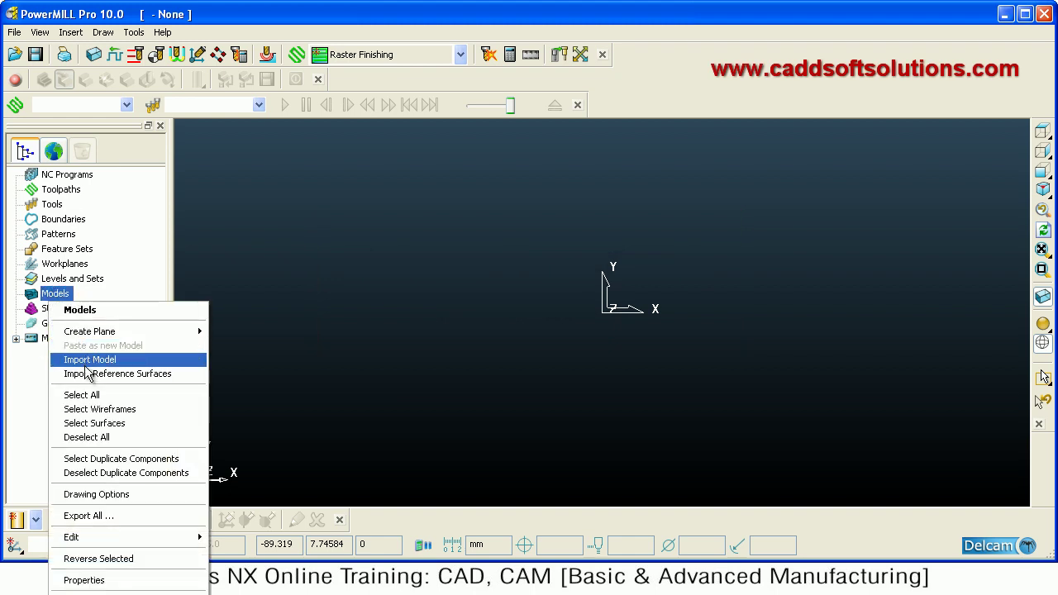
{"action": "left_click", "coordinate": [89, 361]}
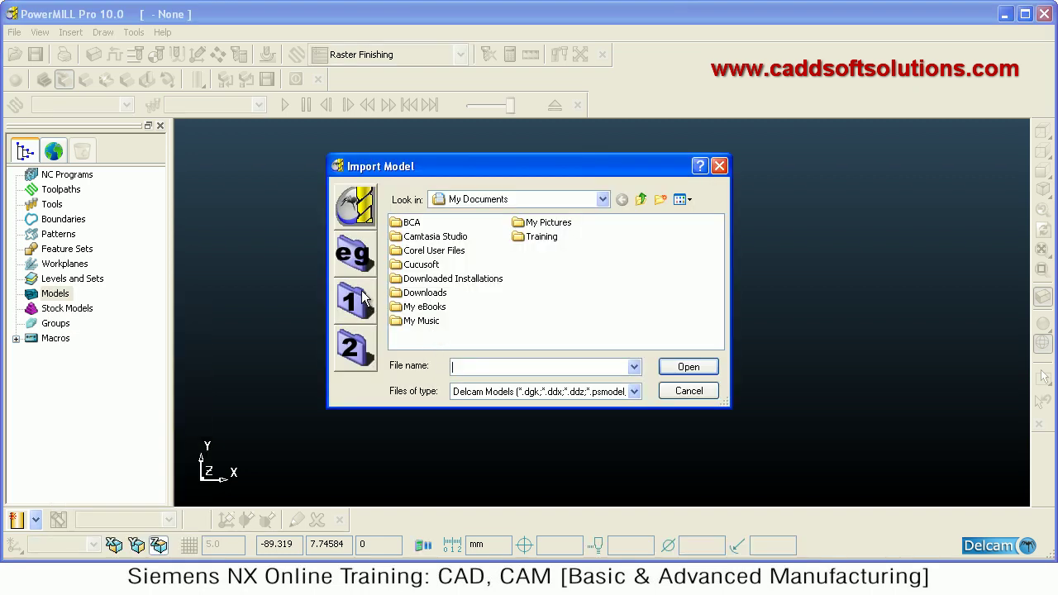
{"action": "left_click", "coordinate": [357, 266]}
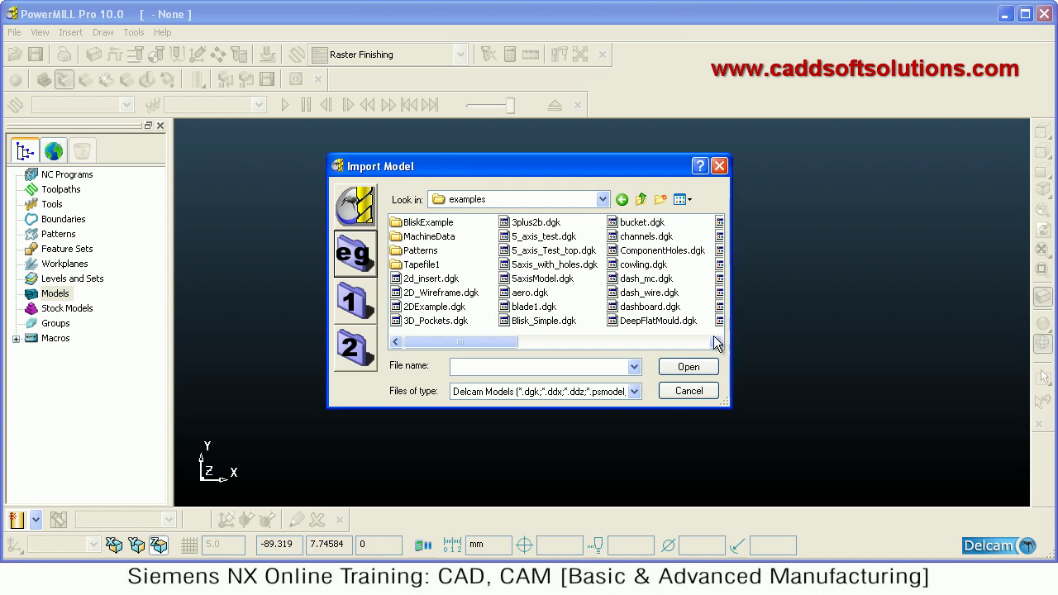
{"action": "left_click", "coordinate": [717, 342]}
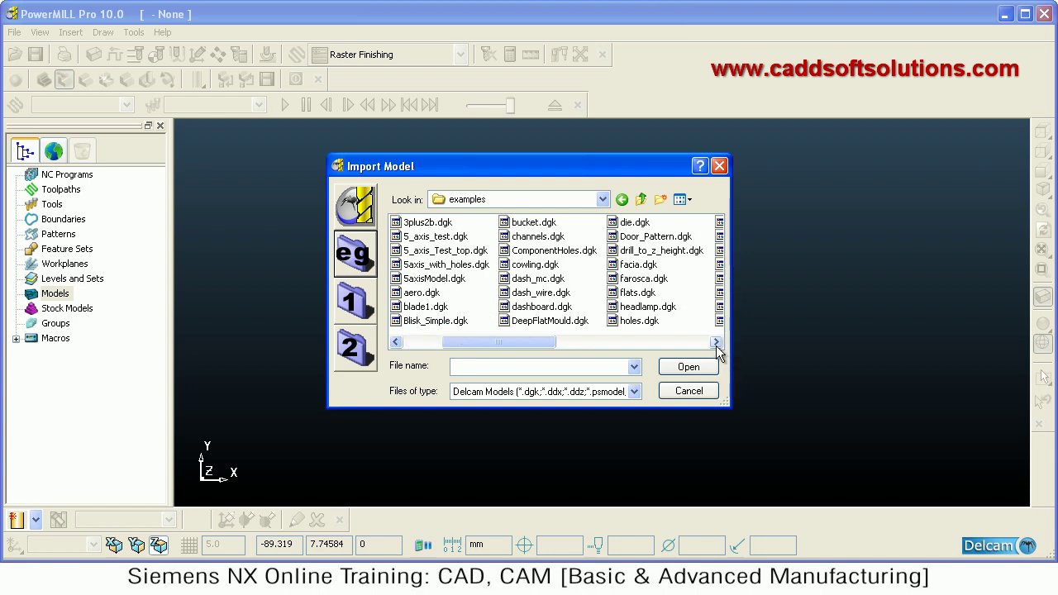
{"action": "left_click", "coordinate": [716, 342]}
{"action": "left_click", "coordinate": [525, 224]}
{"action": "left_click", "coordinate": [687, 367]}
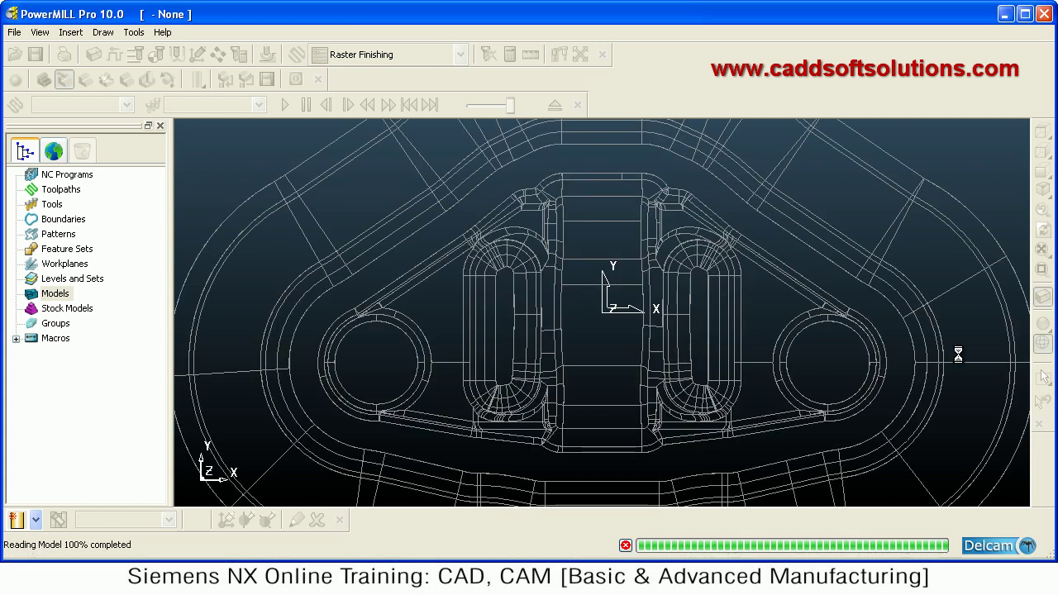
{"action": "left_click", "coordinate": [1040, 325]}
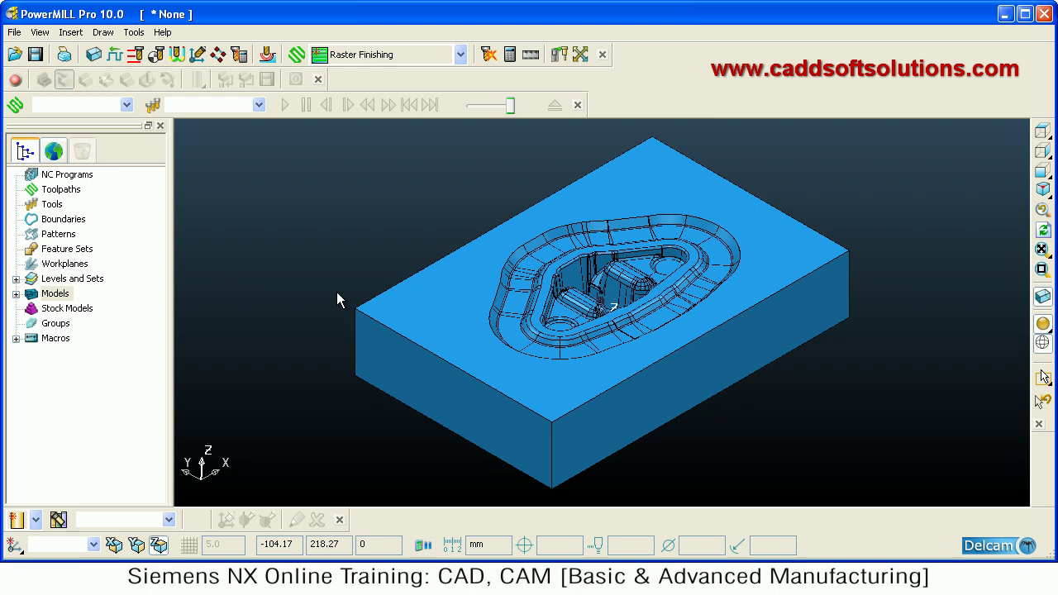
Calculate a box-type raw material block from the model with tolerance 0.1 and zero expansion
{"action": "left_click", "coordinate": [96, 59]}
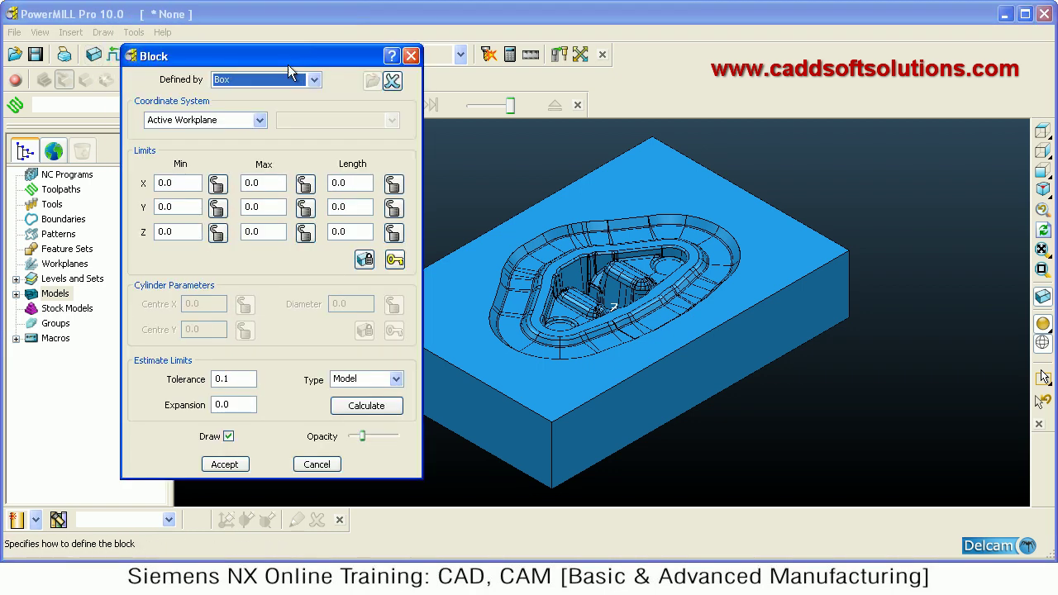
{"action": "left_click_drag", "start_coordinate": [285, 73], "coordinate": [283, 72]}
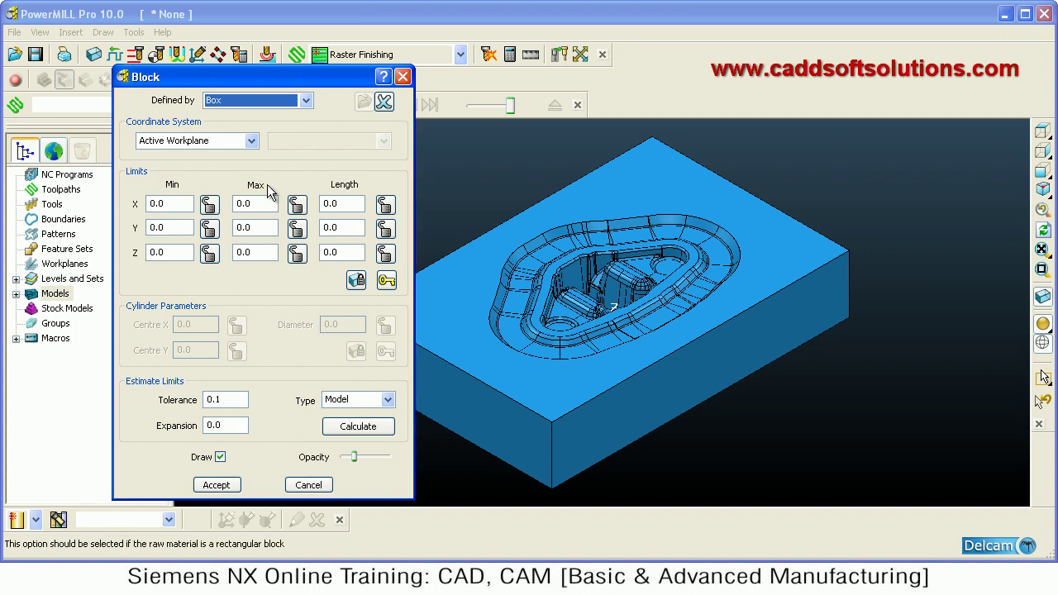
{"action": "left_click", "coordinate": [368, 434]}
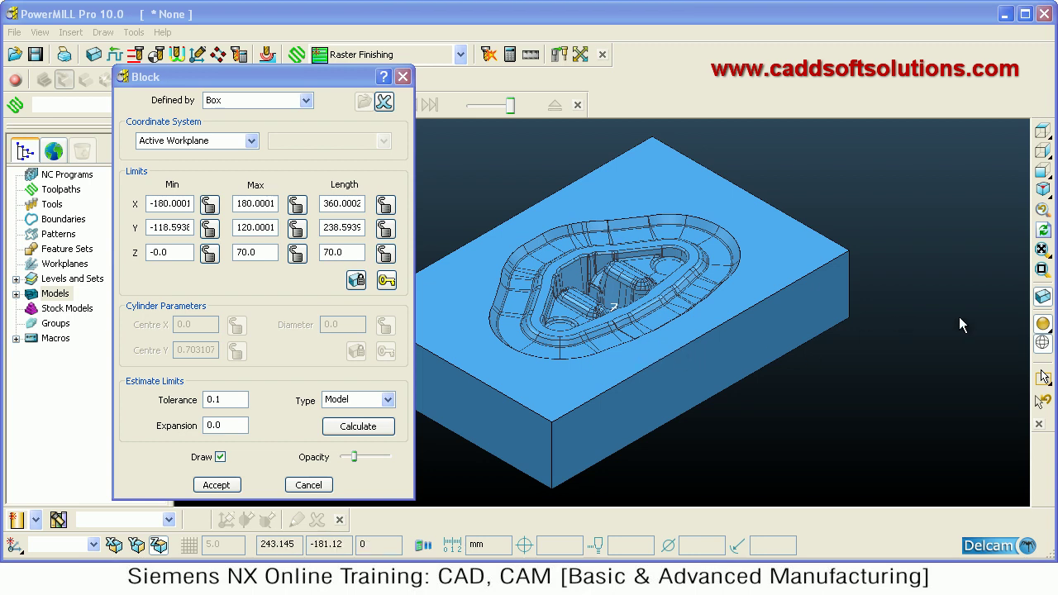
Toggle the block's display off and on, and examine how the block encloses the model from several angles
{"action": "left_click", "coordinate": [1043, 300]}
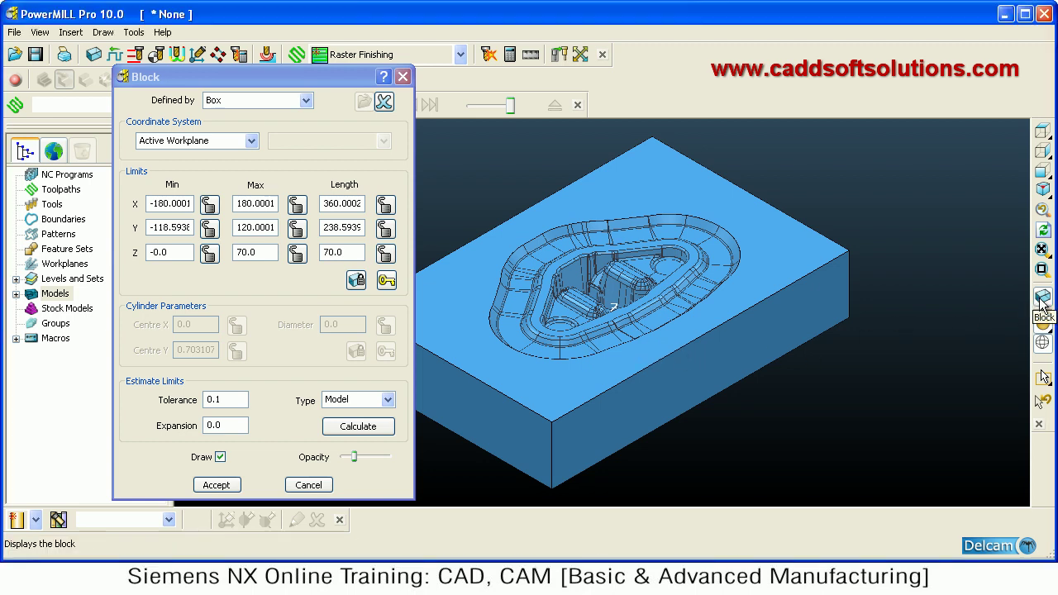
{"action": "left_click", "coordinate": [1043, 300]}
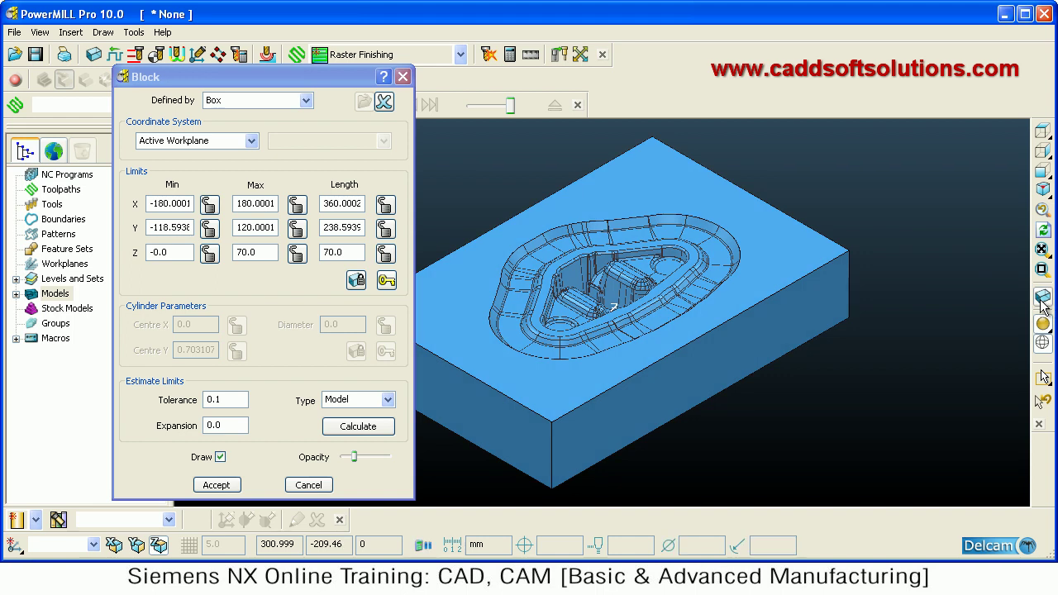
{"action": "left_click", "coordinate": [1043, 300]}
{"action": "left_click", "coordinate": [1043, 301]}
{"action": "left_click", "coordinate": [221, 457]}
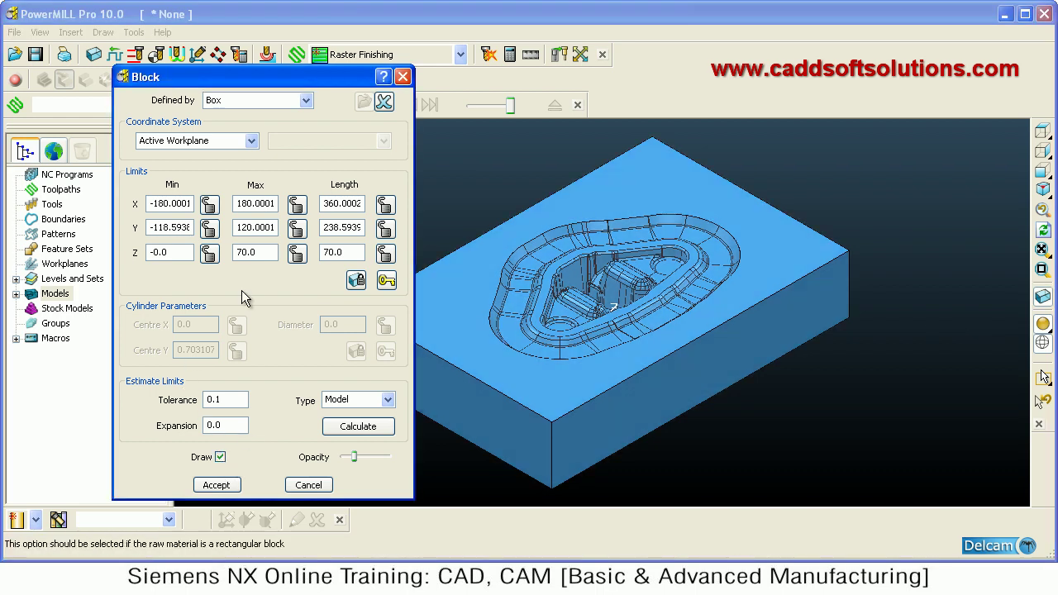
{"action": "mouse_move", "coordinate": [695, 328]}
{"action": "middle_mouse_down"}
{"action": "mouse_move", "coordinate": [499, 395]}
{"action": "mouse_move", "coordinate": [583, 411]}
{"action": "mouse_move", "coordinate": [806, 339]}
{"action": "mouse_move", "coordinate": [766, 394]}
{"action": "mouse_move", "coordinate": [794, 370]}
{"action": "mouse_move", "coordinate": [800, 299]}
{"action": "middle_mouse_up"}
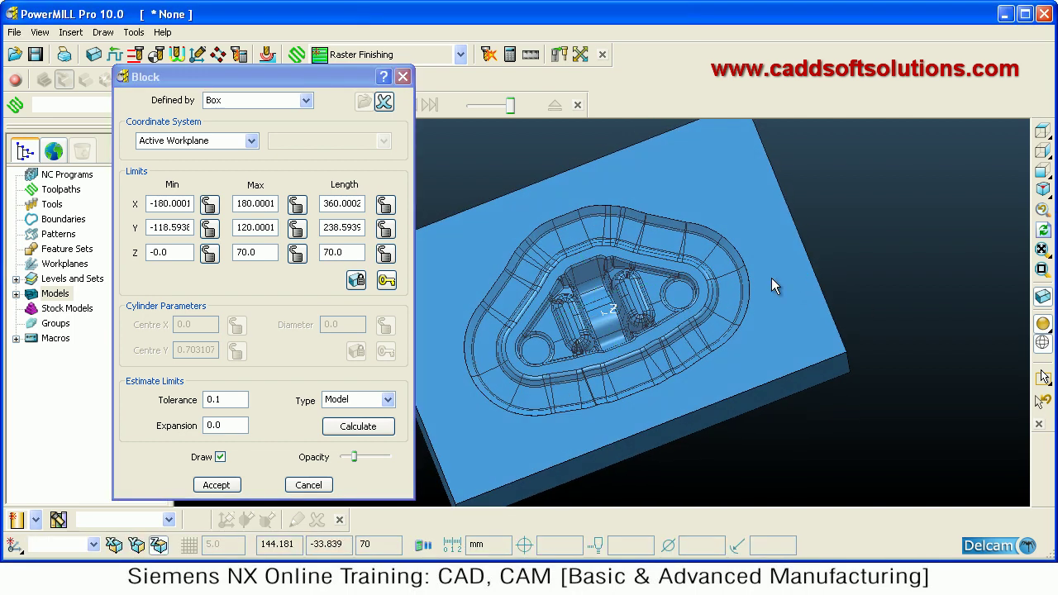
{"action": "middle_click_drag", "start_coordinate": [662, 310], "coordinate": [668, 188]}
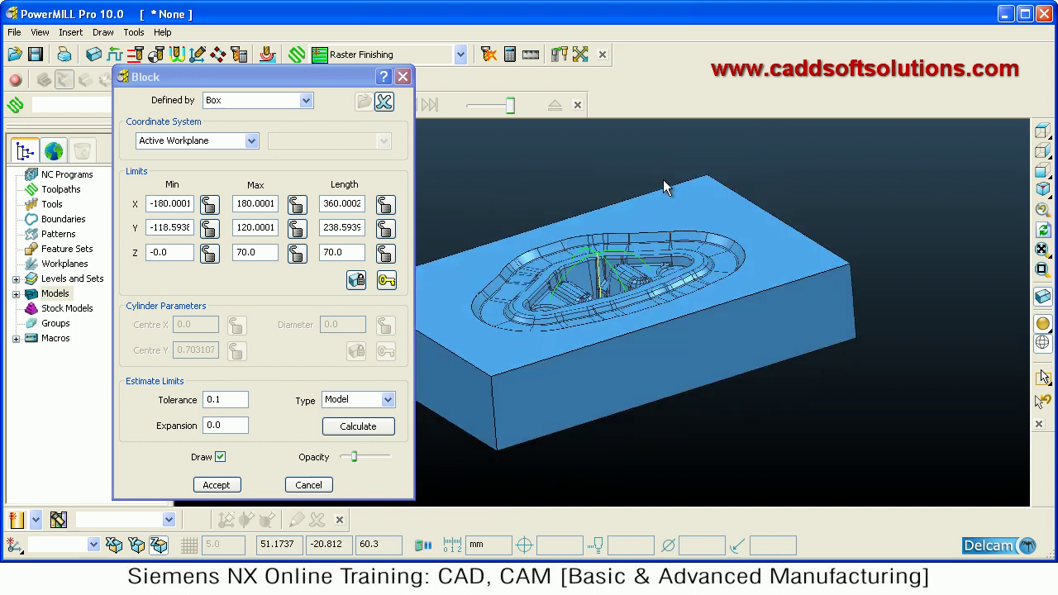
{"action": "left_click_drag", "start_coordinate": [291, 78], "coordinate": [178, 18]}
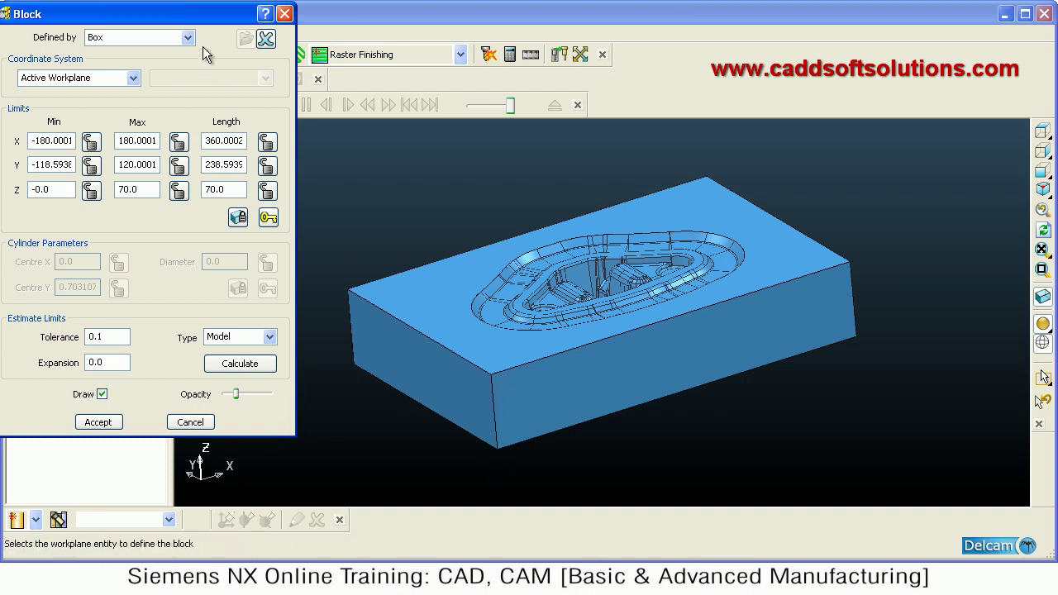
{"action": "left_click_drag", "start_coordinate": [198, 14], "coordinate": [310, 65]}
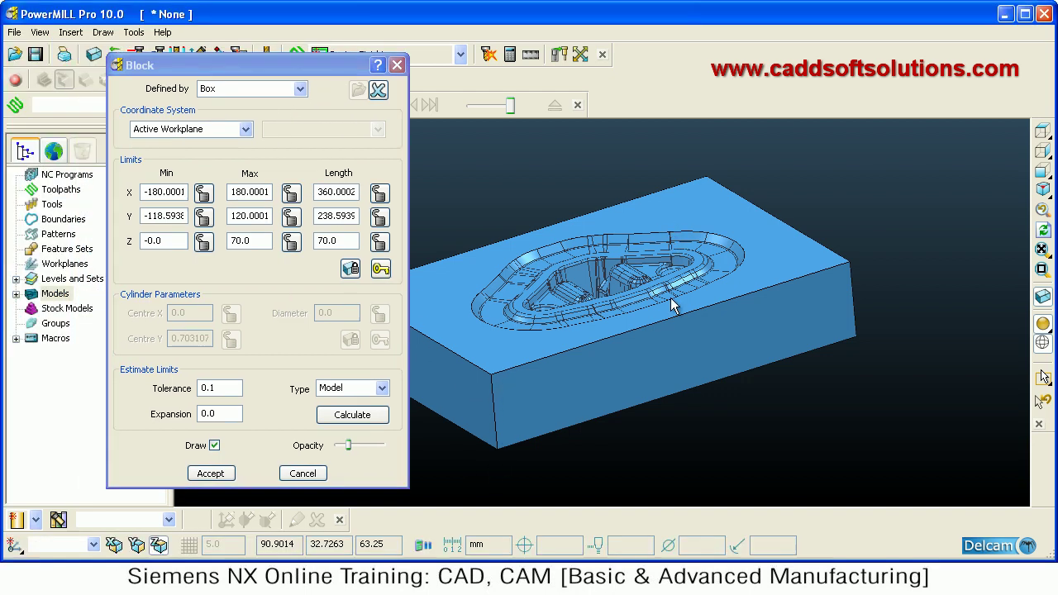
{"action": "scroll", "coordinate": [667, 352], "scroll_direction": "up", "scroll_amount": 3}
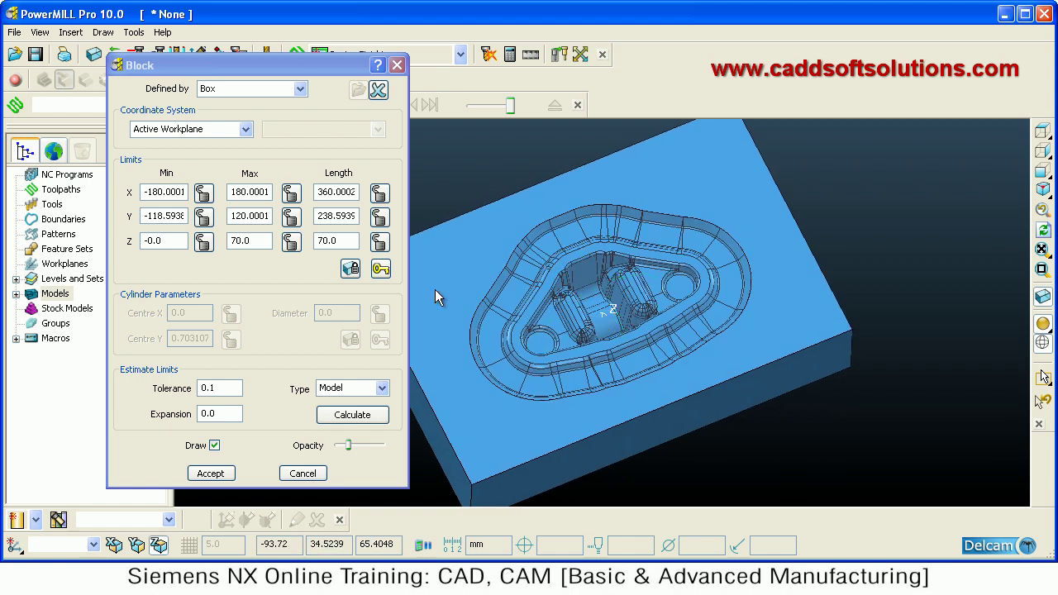
Set the block's X minimum to -170.0001 and its X maximum to 170.0001
{"action": "left_click", "coordinate": [154, 192]}
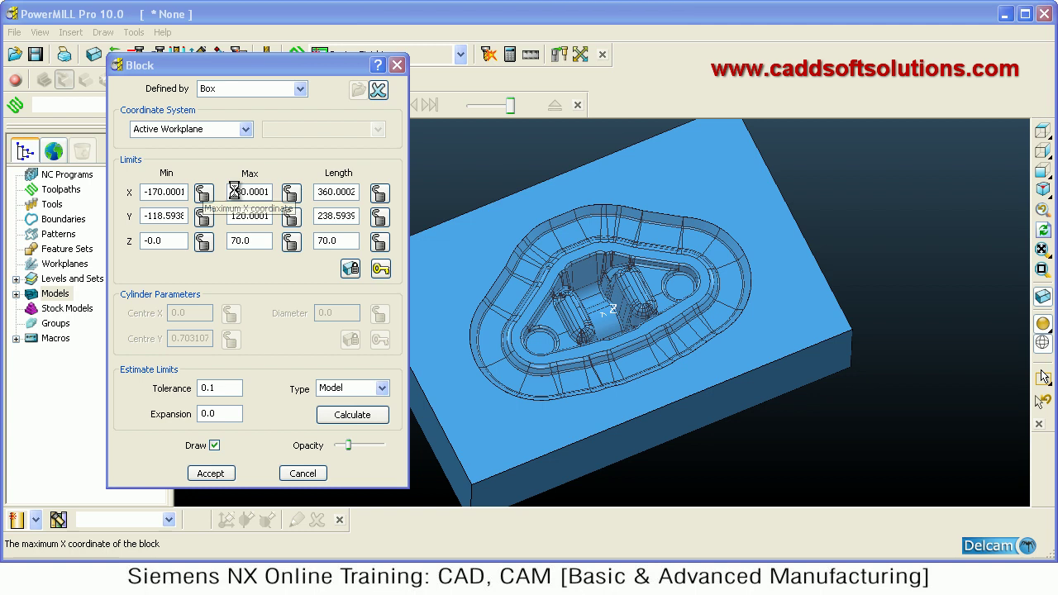
{"action": "left_click_drag", "start_coordinate": [234, 191], "coordinate": [246, 191]}
{"action": "type", "text": "80"}
{"action": "type", "text": "70"}
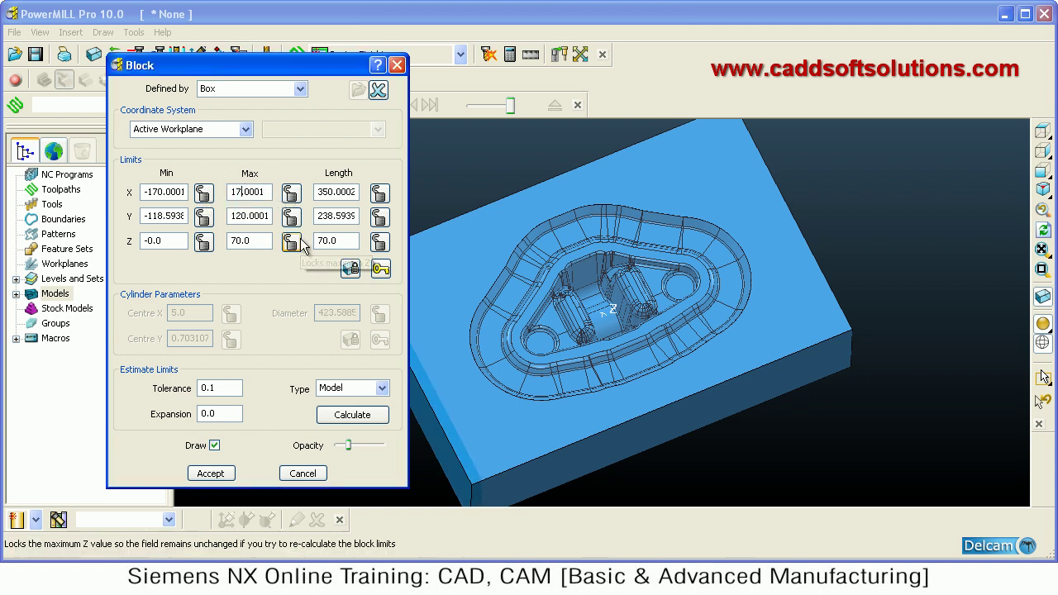
{"action": "left_click", "coordinate": [256, 238]}
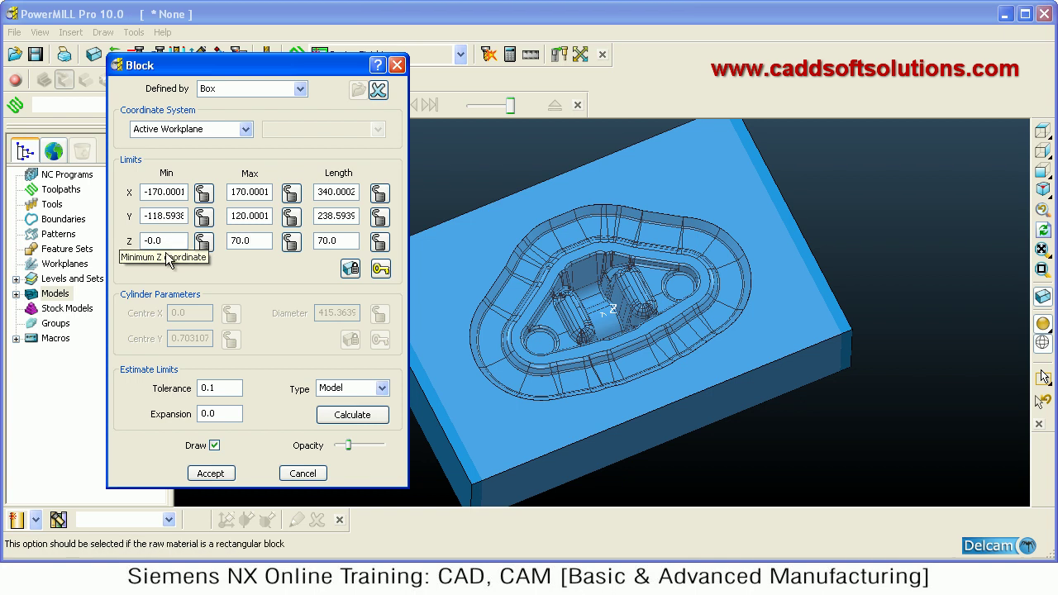
Set the block's Z maximum to 80 and check the added stock above the model
{"action": "left_click", "coordinate": [659, 381]}
{"action": "middle_click_drag", "start_coordinate": [654, 364], "coordinate": [584, 266]}
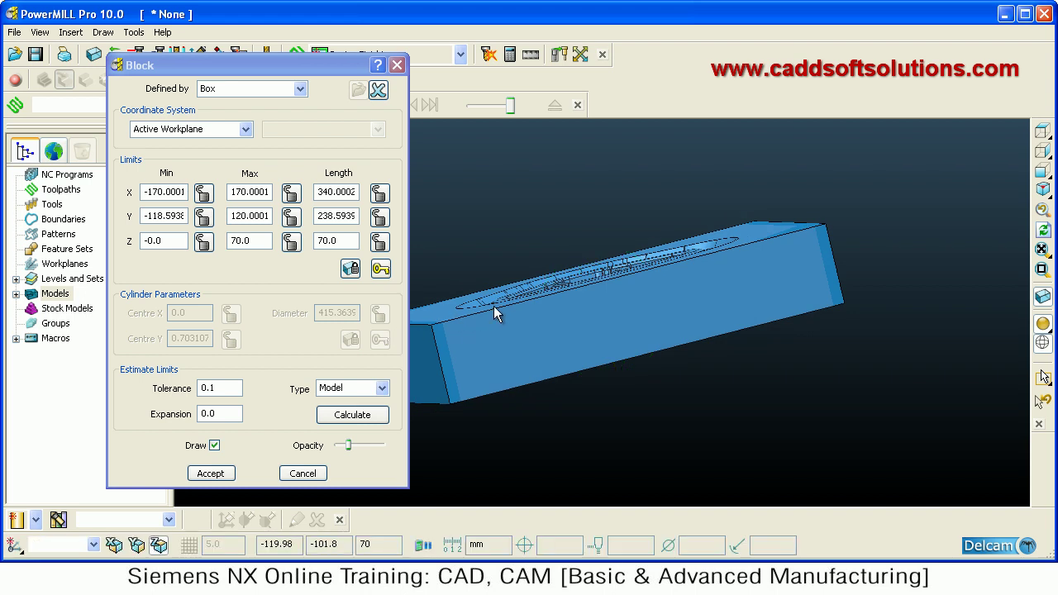
{"action": "left_click", "coordinate": [245, 242]}
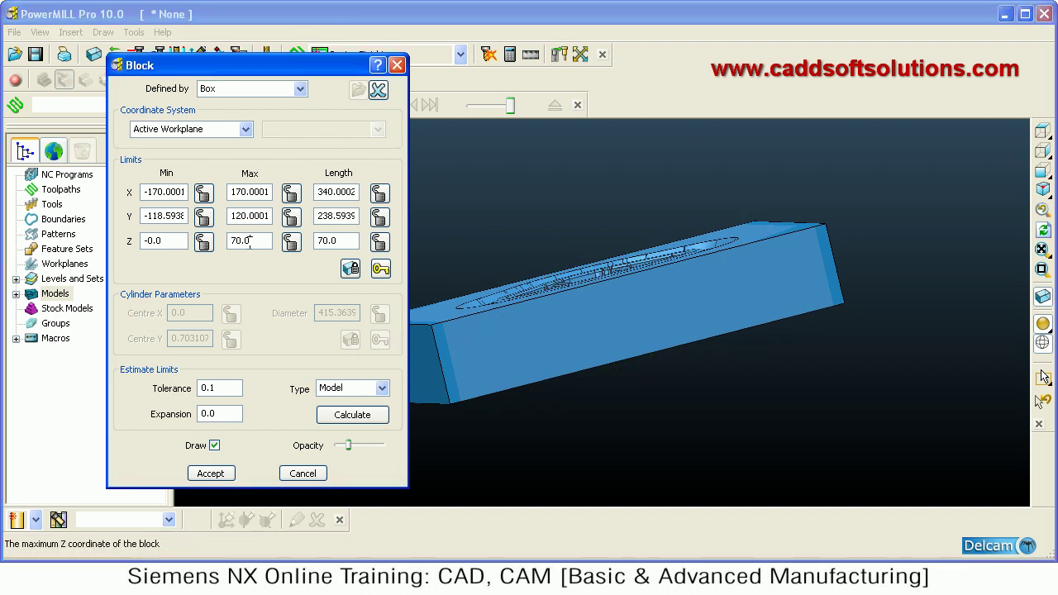
{"action": "key", "text": "BackSpace"}
{"action": "key", "text": "BackSpace"}
{"action": "key", "text": "BackSpace"}
{"action": "type", "text": "80"}
{"action": "left_click", "coordinate": [315, 238]}
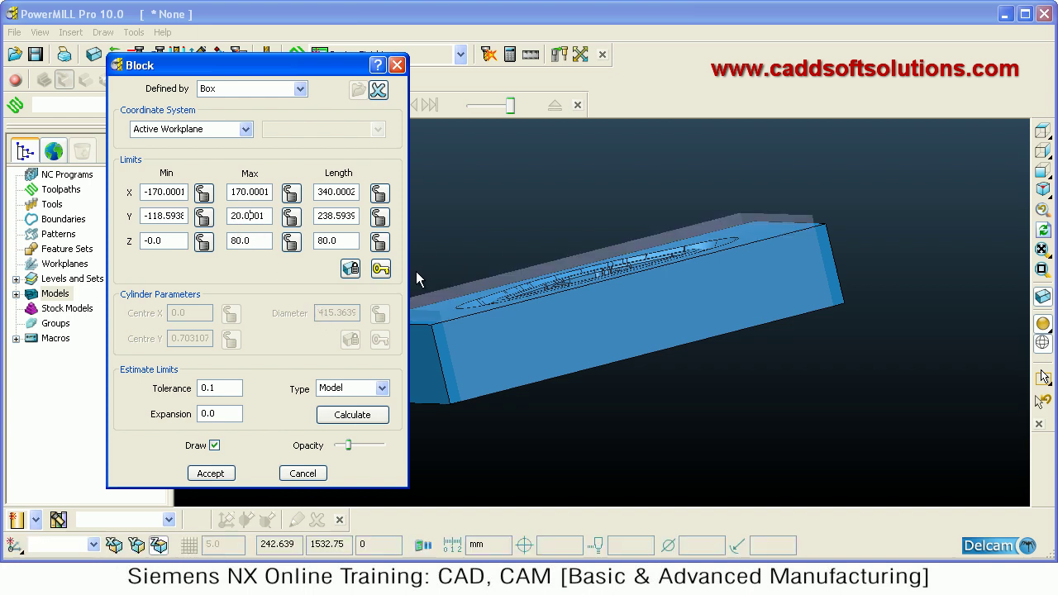
{"action": "left_click", "coordinate": [685, 298]}
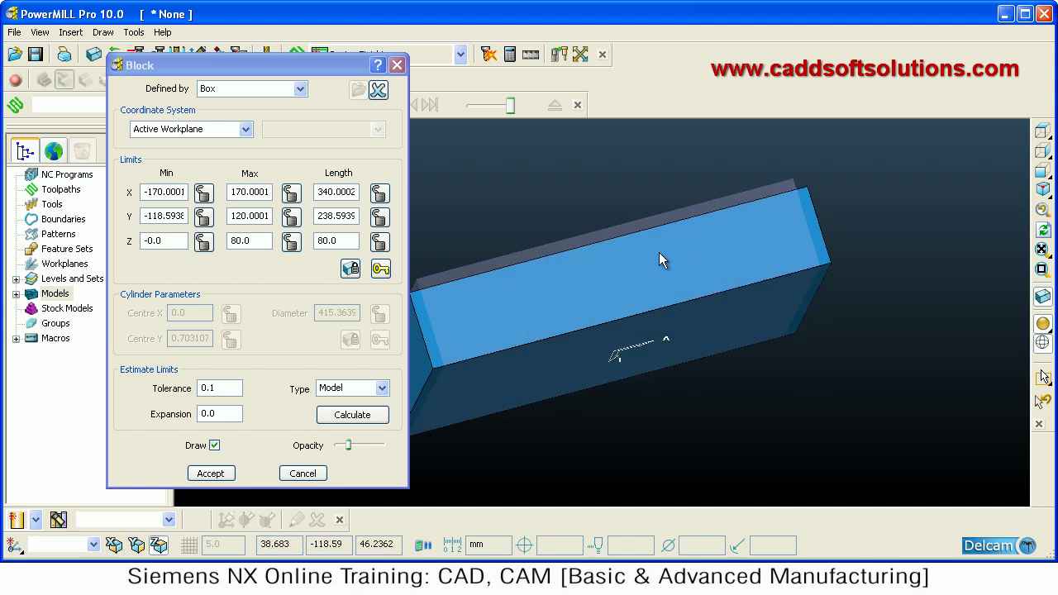
{"action": "middle_click_drag", "start_coordinate": [662, 237], "coordinate": [750, 349]}
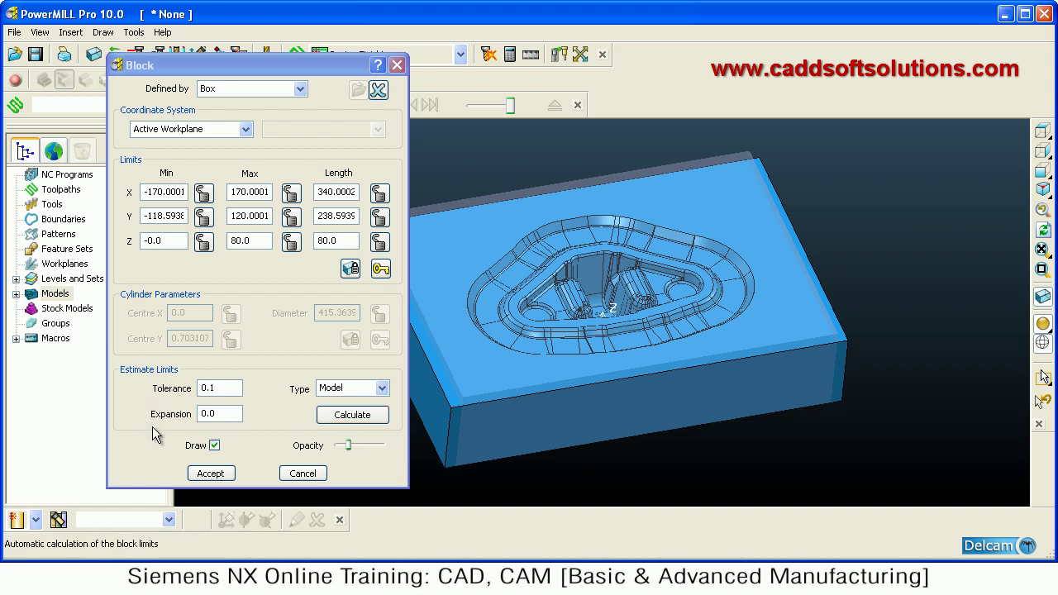
Recalculate the block limits from the model, and lock the Z minimum, maximum and length
{"action": "left_click", "coordinate": [357, 415]}
{"action": "middle_click_drag", "start_coordinate": [753, 311], "coordinate": [764, 311]}
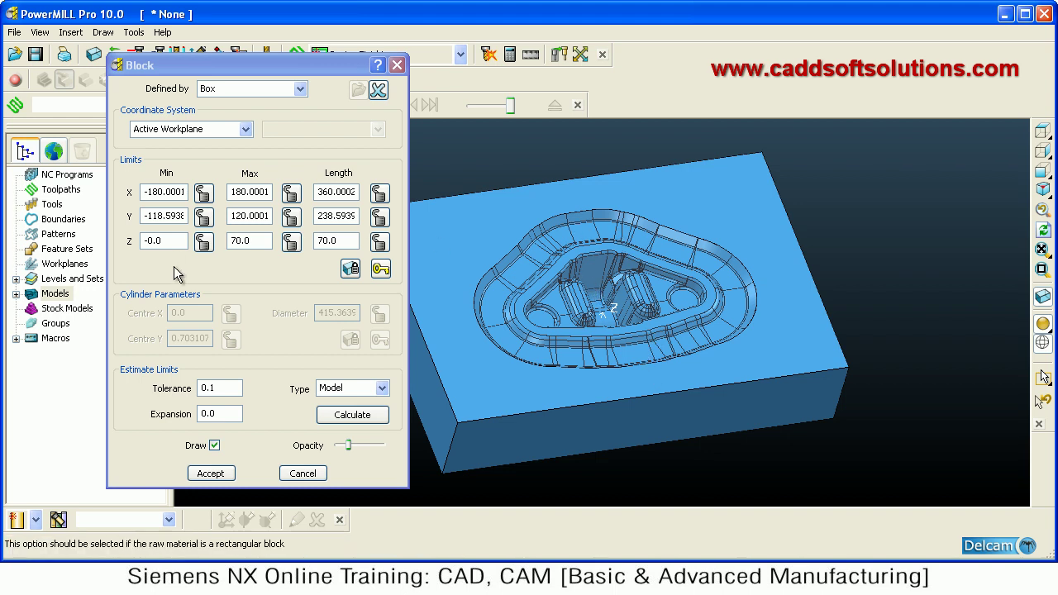
{"action": "left_click", "coordinate": [380, 243]}
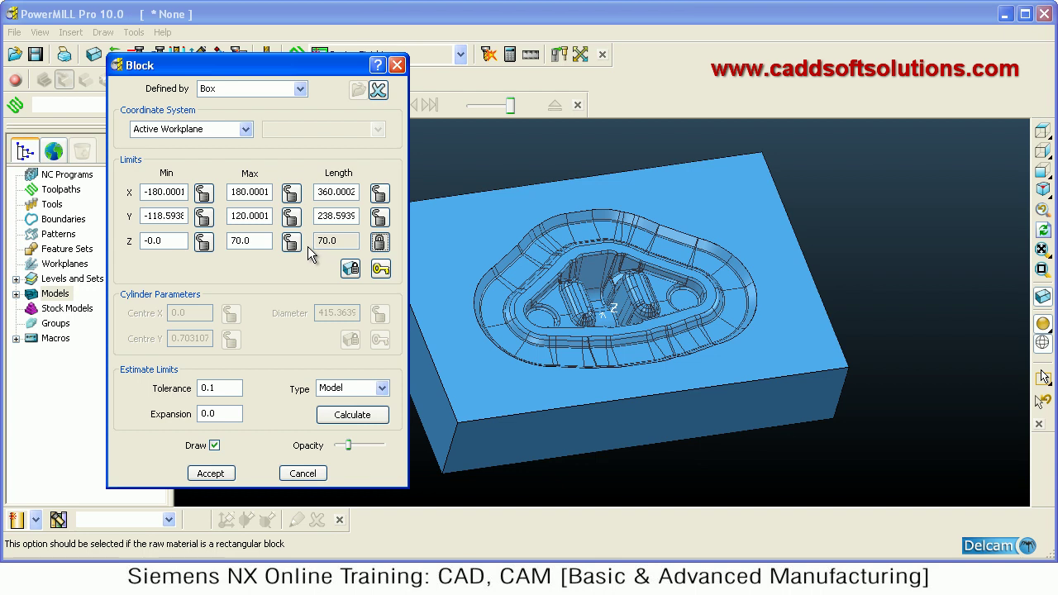
{"action": "left_click", "coordinate": [291, 242]}
{"action": "left_click", "coordinate": [202, 244]}
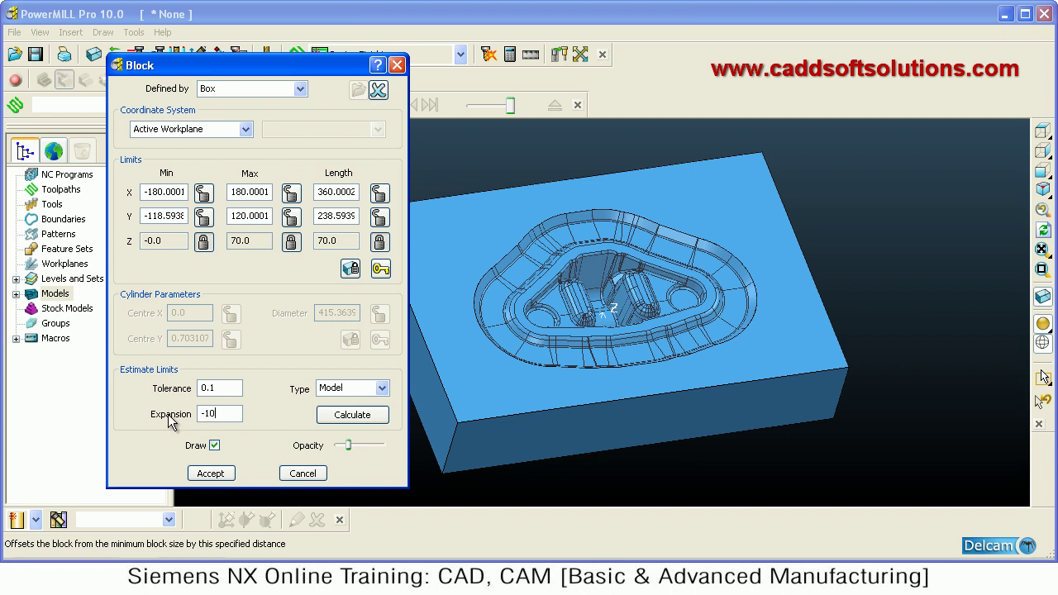
Recalculate the block with an expansion of -10 while its Z limits stay locked, and inspect the fit
{"action": "left_click", "coordinate": [362, 419]}
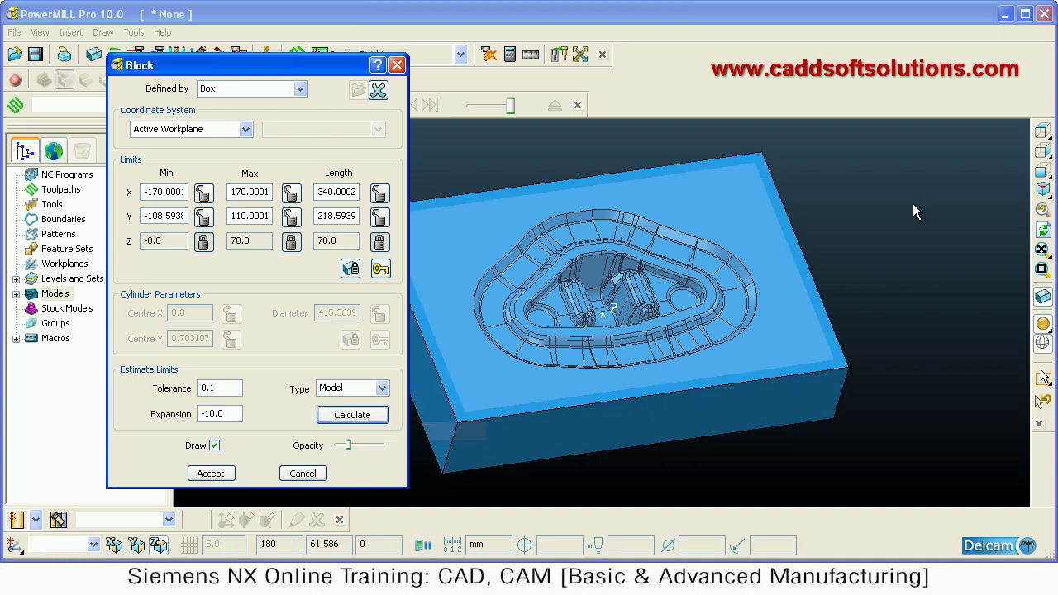
{"action": "left_click", "coordinate": [1042, 135]}
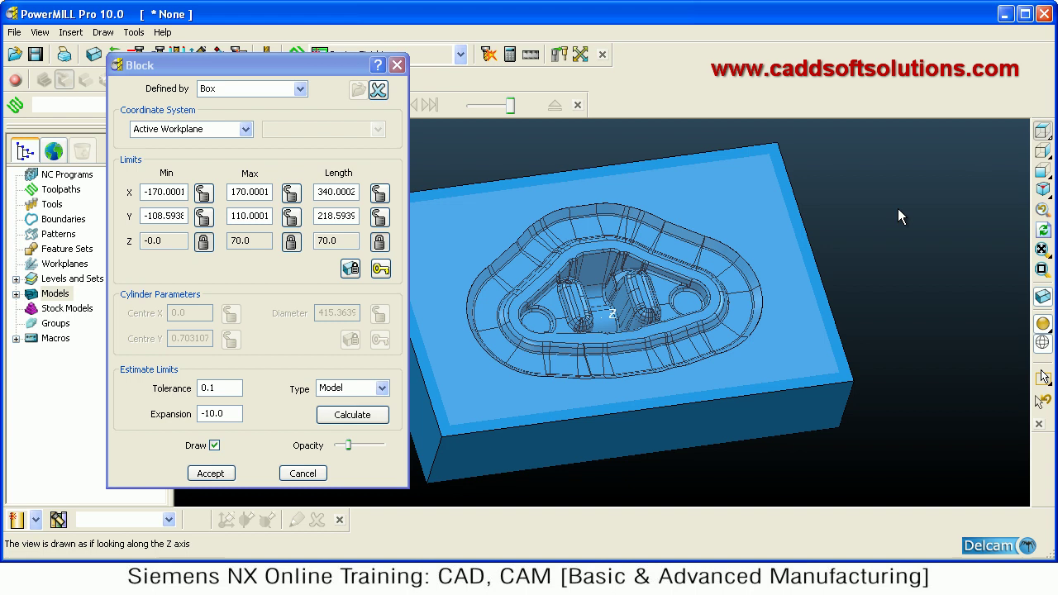
{"action": "middle_click_drag", "start_coordinate": [831, 273], "coordinate": [884, 297]}
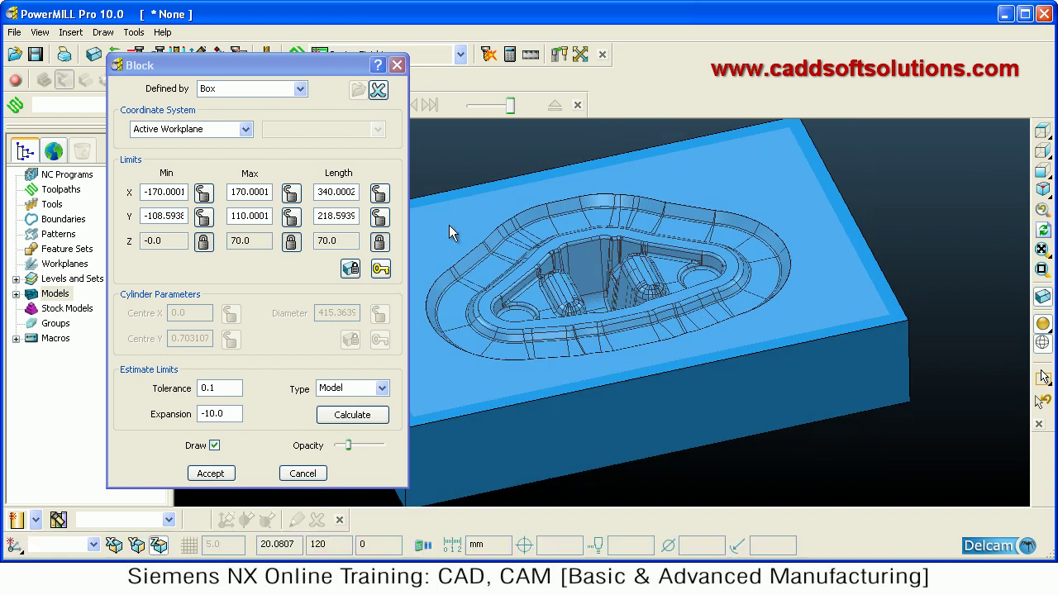
Unlock the block's Z limits, set the expansion to 10, recalculate the block and inspect it from above
{"action": "left_click_drag", "start_coordinate": [342, 66], "coordinate": [285, 52]}
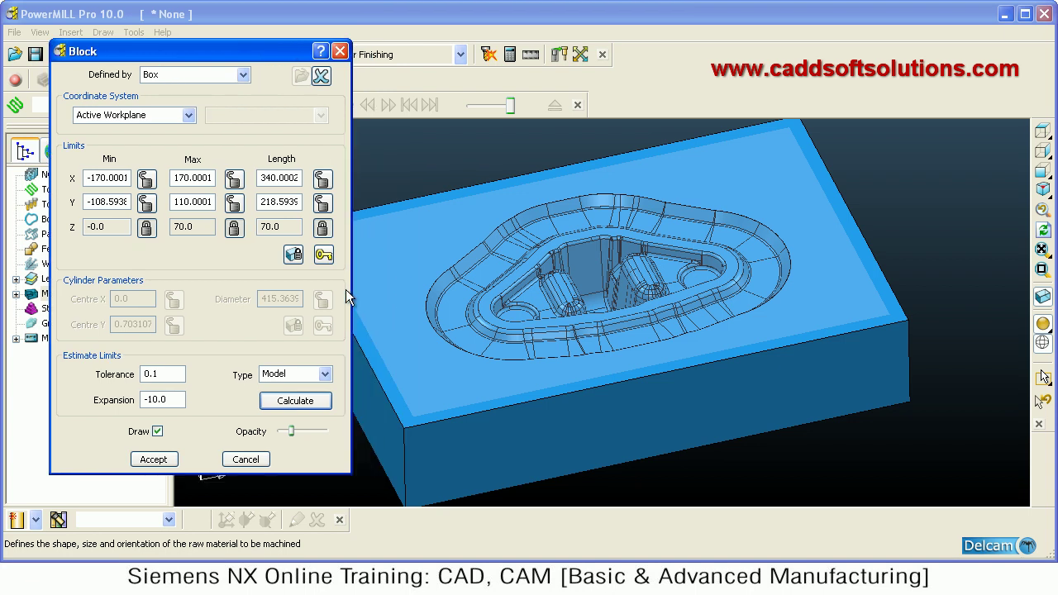
{"action": "left_click", "coordinate": [323, 228]}
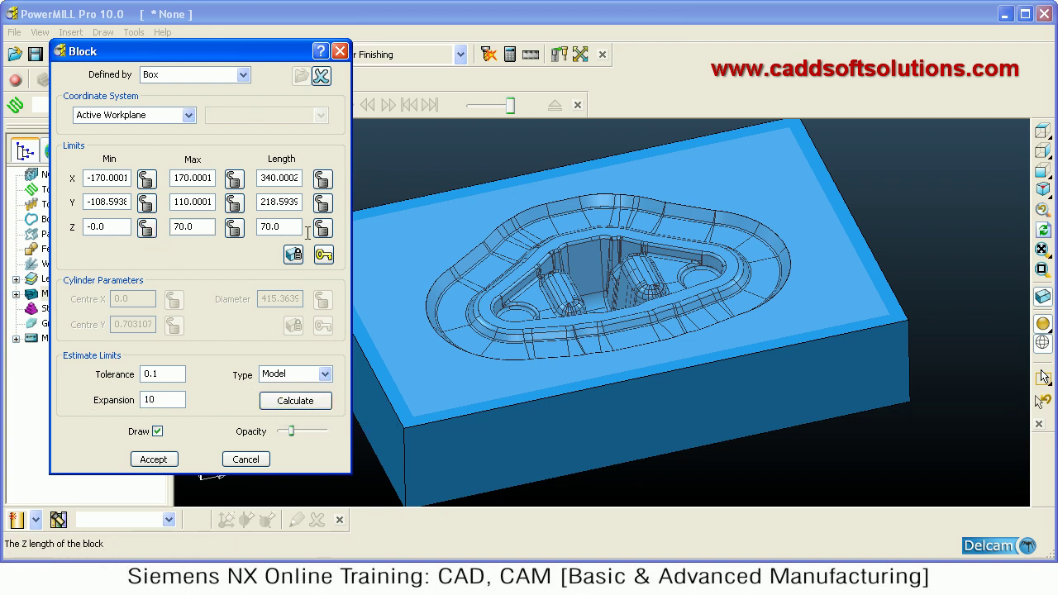
{"action": "left_click", "coordinate": [300, 400]}
{"action": "middle_click_drag", "start_coordinate": [644, 315], "coordinate": [853, 213]}
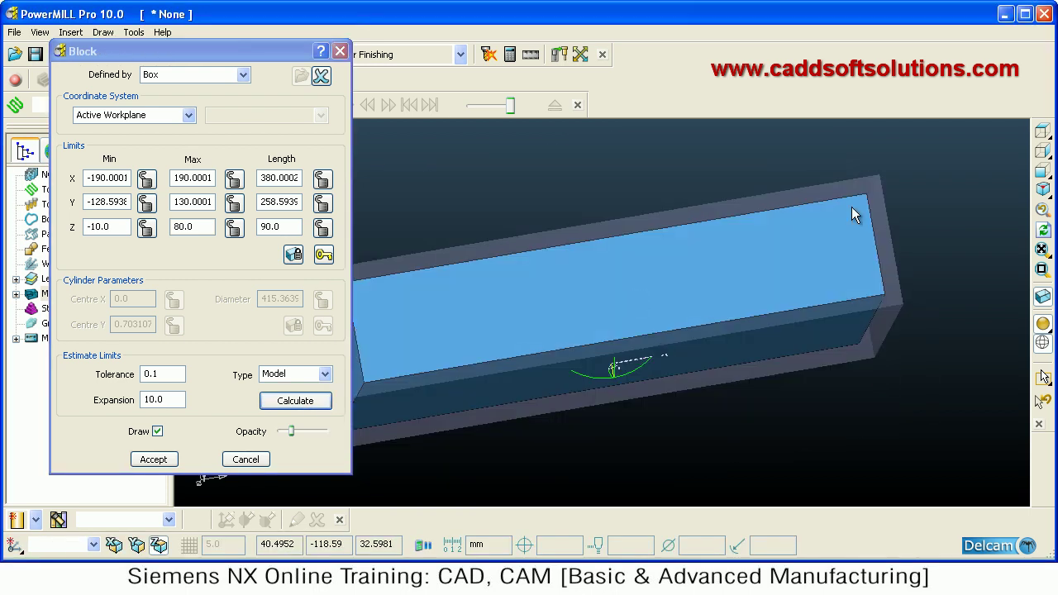
{"action": "left_click", "coordinate": [1046, 134]}
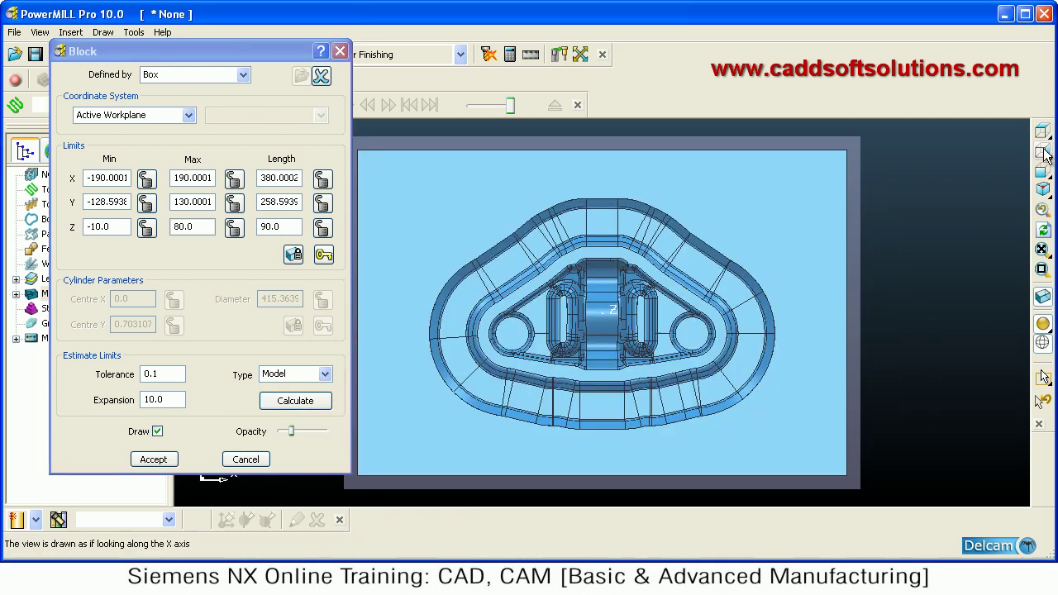
Recalculate the block from the model with an expansion of 0 and accept the block definition
{"action": "left_click", "coordinate": [1049, 174]}
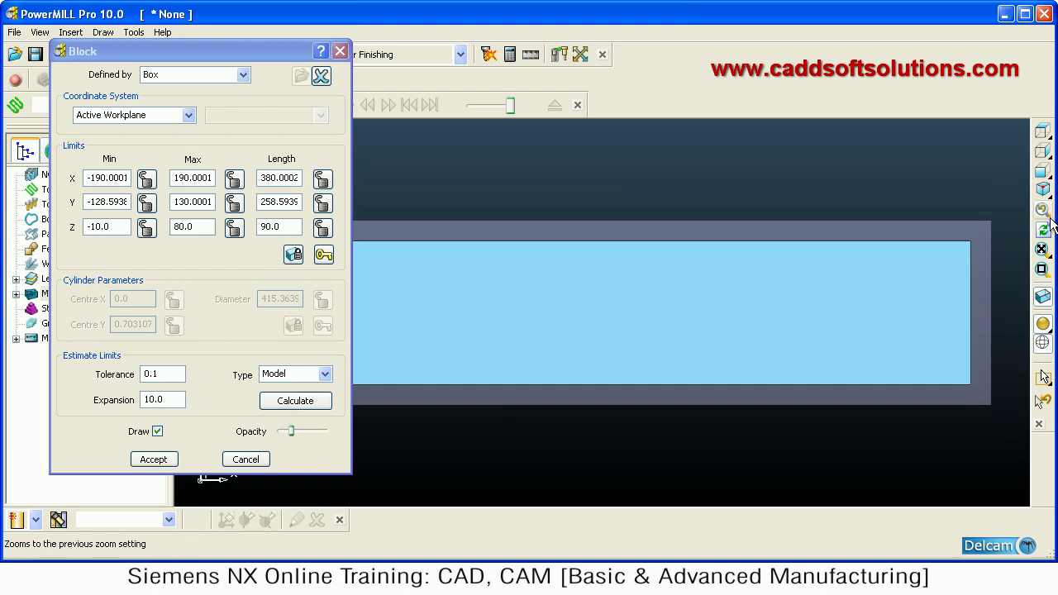
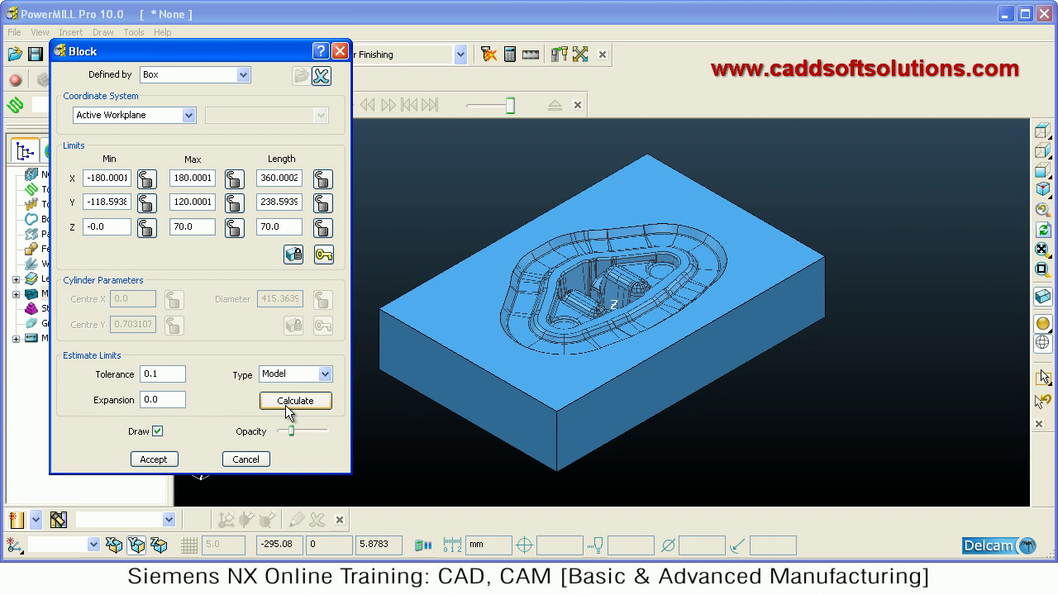
{"action": "left_click", "coordinate": [154, 461]}
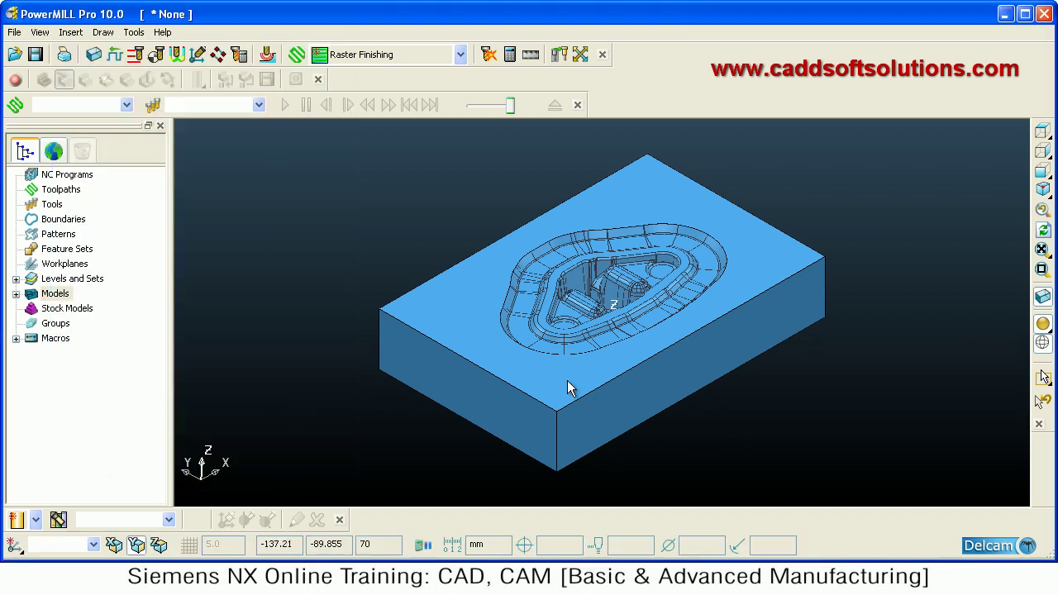
Create a tip radiused tool with a diameter of 30 and a tip radius of 5
{"action": "right_click", "coordinate": [53, 207]}
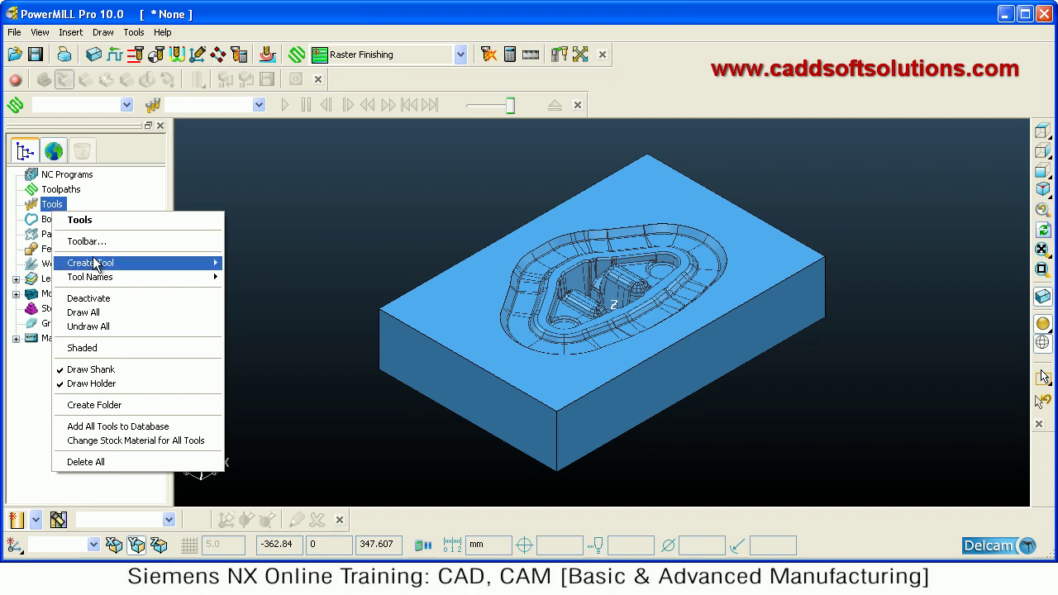
{"action": "mouse_move", "coordinate": [95, 264]}
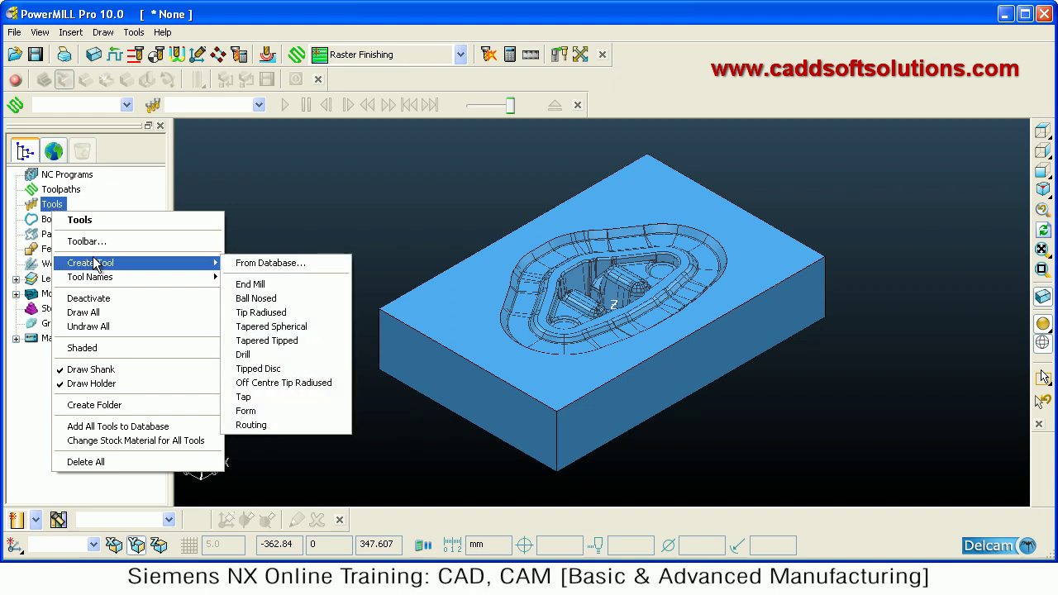
{"action": "left_click", "coordinate": [261, 312]}
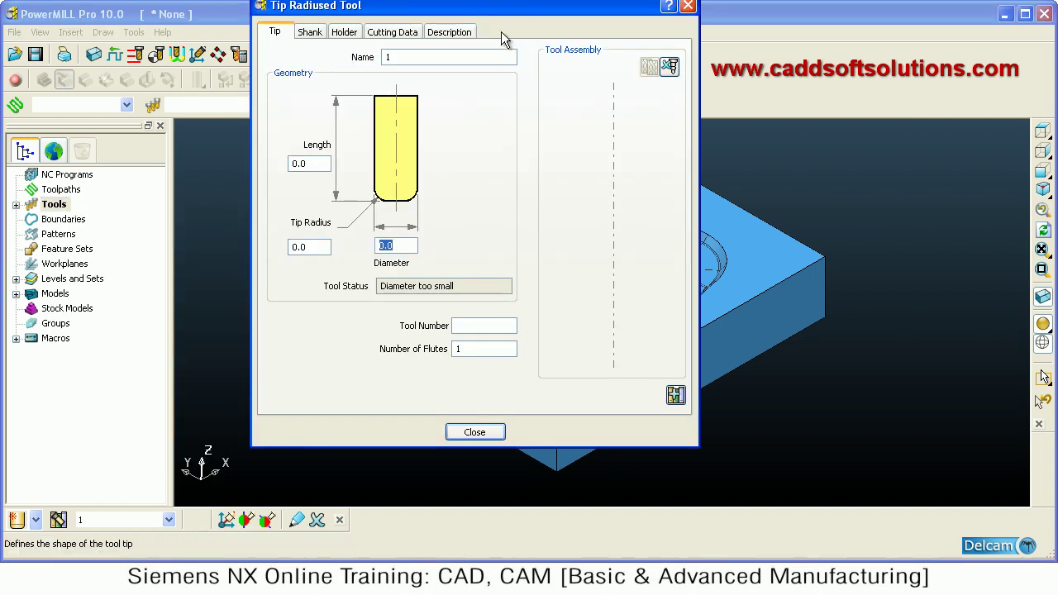
{"action": "left_click_drag", "start_coordinate": [503, 7], "coordinate": [501, 51]}
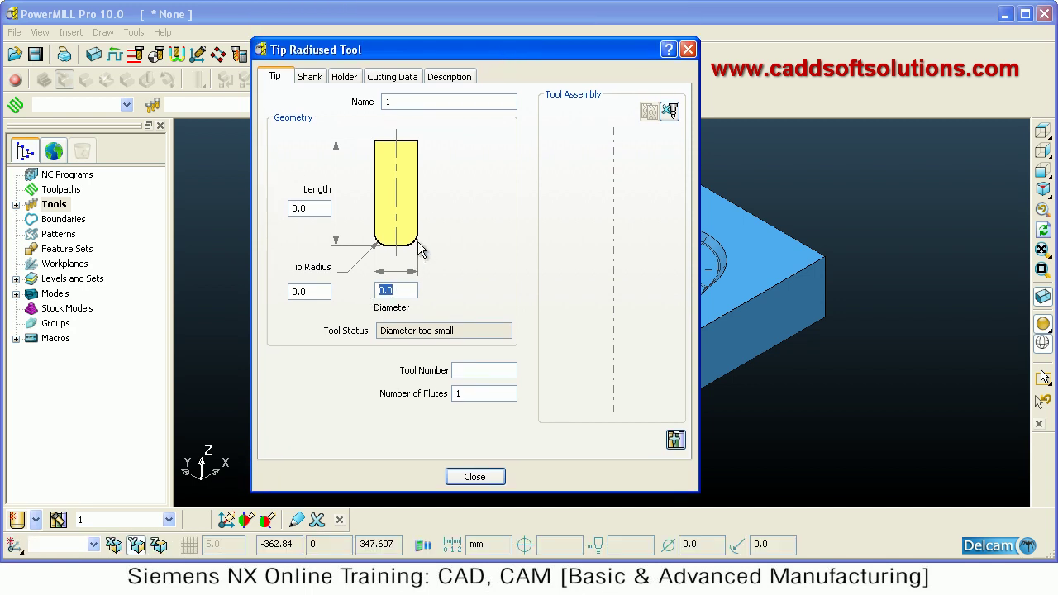
{"action": "type", "text": "30"}
{"action": "left_click", "coordinate": [308, 292]}
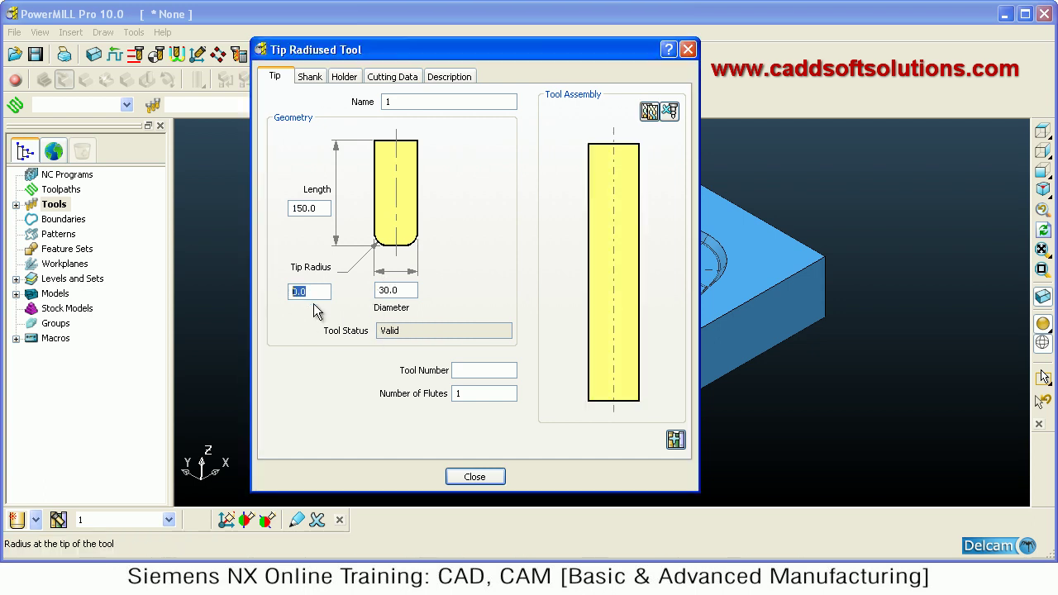
{"action": "type", "text": "5"}
Name the tip radiused tool TR30R5, finish its definition and inspect it above the block
{"action": "left_click", "coordinate": [401, 101]}
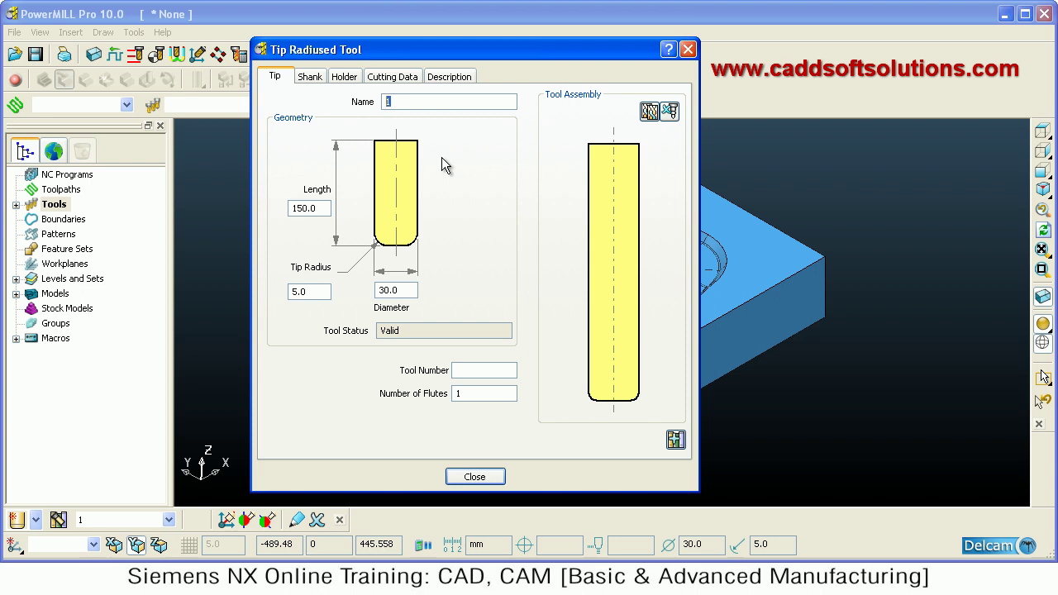
{"action": "type", "text": "TR30R5"}
{"action": "left_click", "coordinate": [469, 477]}
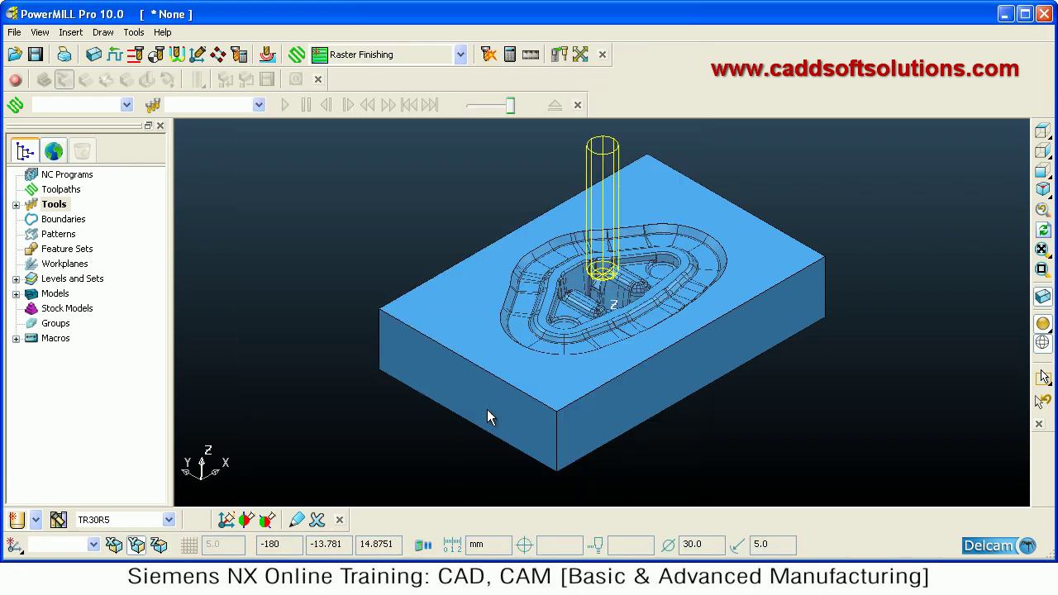
{"action": "middle_click_drag", "start_coordinate": [633, 346], "coordinate": [662, 353]}
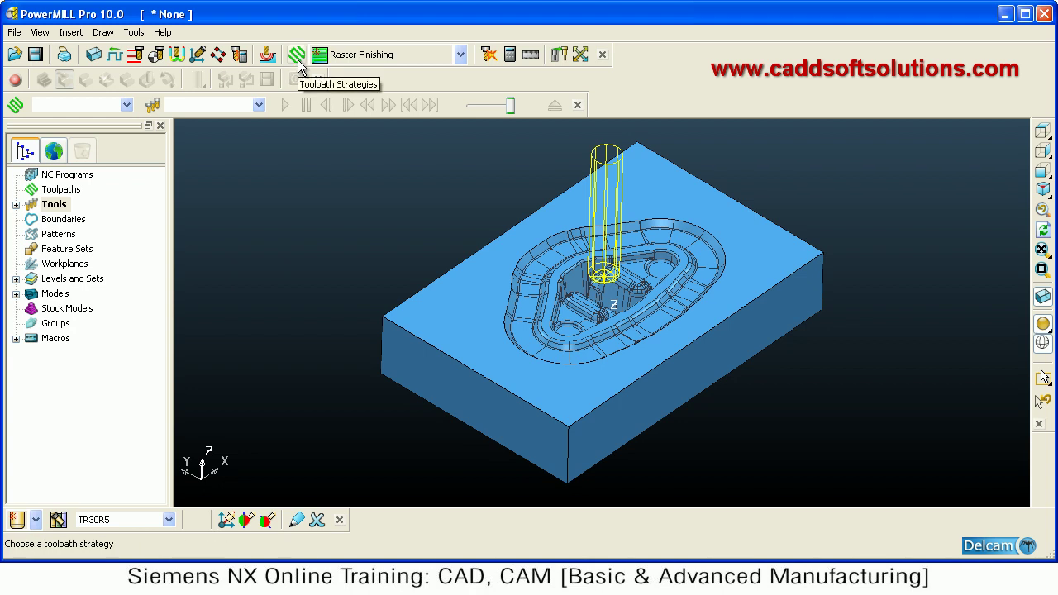
Review the tool's spindle speed and its cutting, plunging and skim feed rates, and accept the feeds and speeds
{"action": "left_click", "coordinate": [116, 60]}
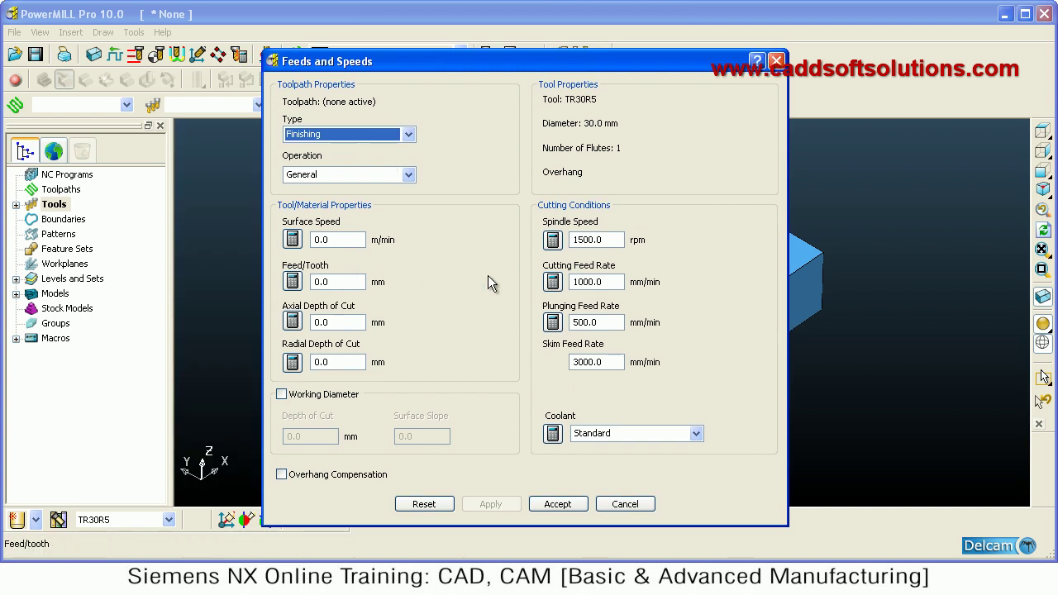
{"action": "double_click", "coordinate": [600, 239]}
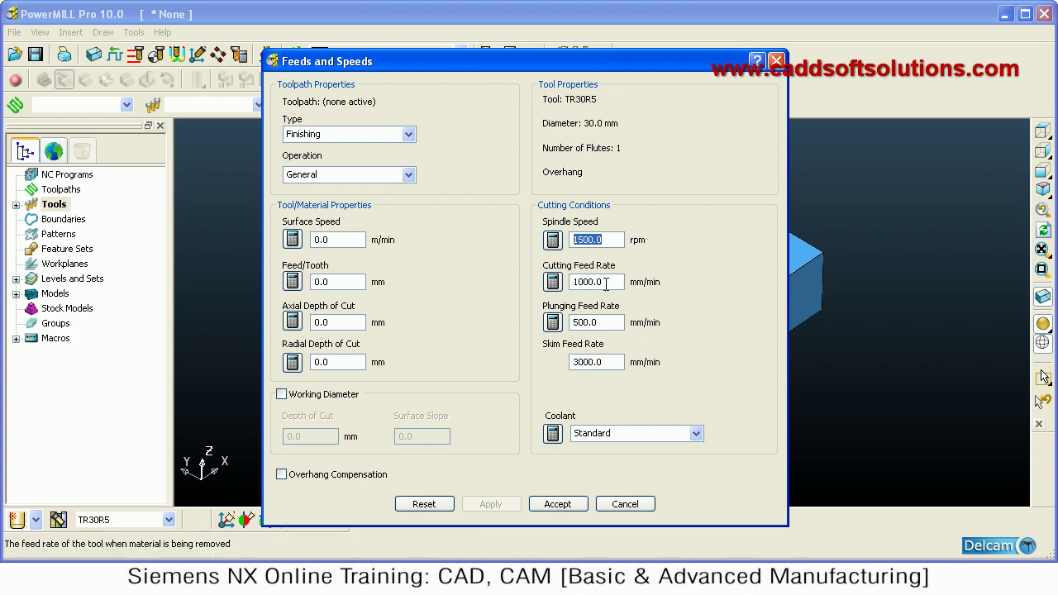
{"action": "left_click", "coordinate": [554, 283]}
{"action": "double_click", "coordinate": [579, 283]}
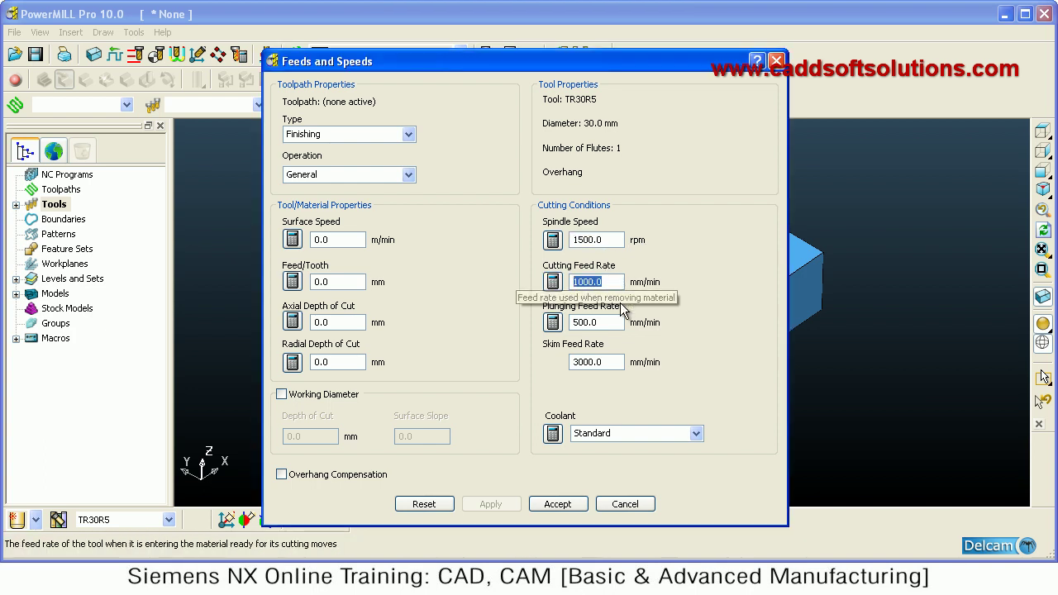
{"action": "double_click", "coordinate": [593, 323]}
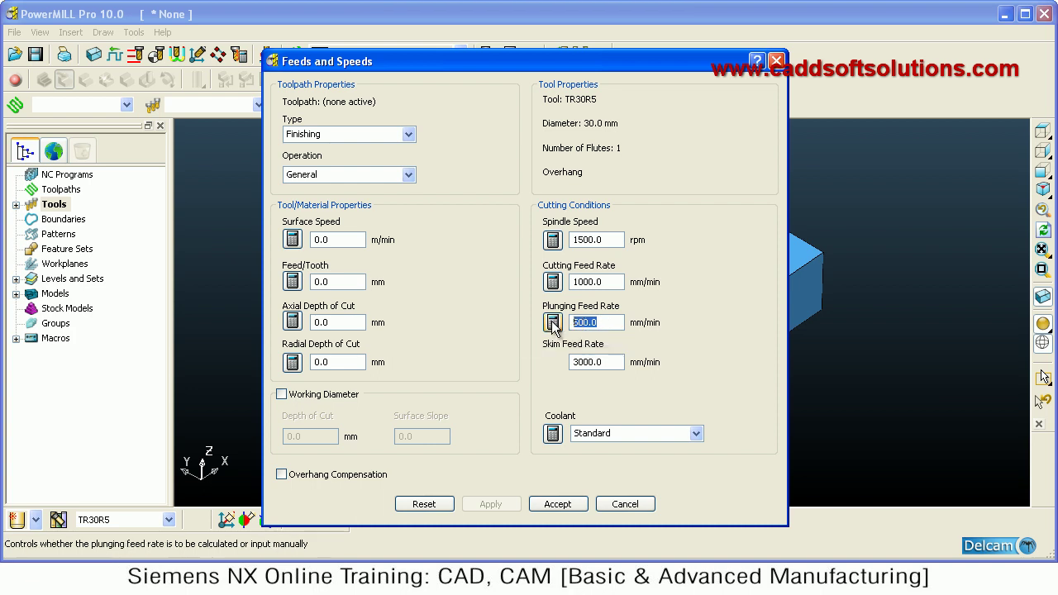
{"action": "double_click", "coordinate": [597, 361]}
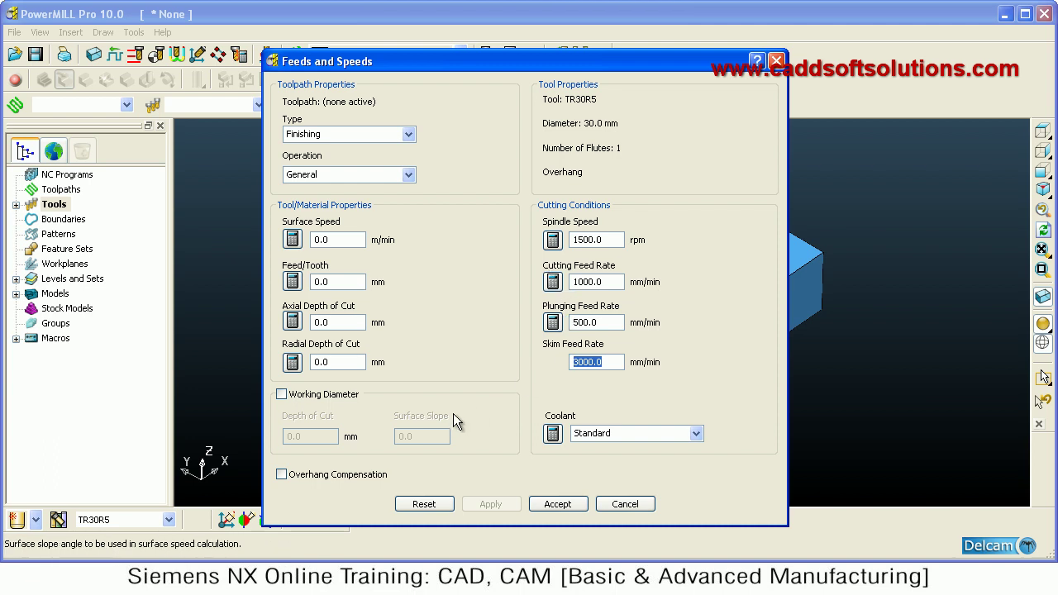
{"action": "left_click", "coordinate": [562, 504]}
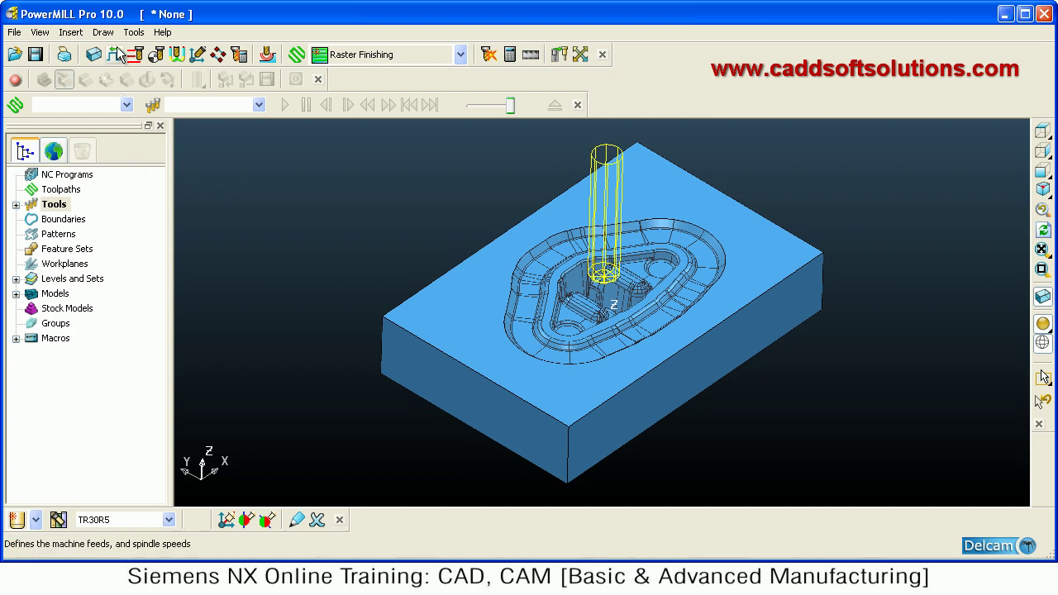
Start an Offset AreaClear Model toolpath from the 3D area clearance strategies, using the TR30R5 tool
{"action": "left_click", "coordinate": [303, 59]}
{"action": "left_click", "coordinate": [302, 60]}
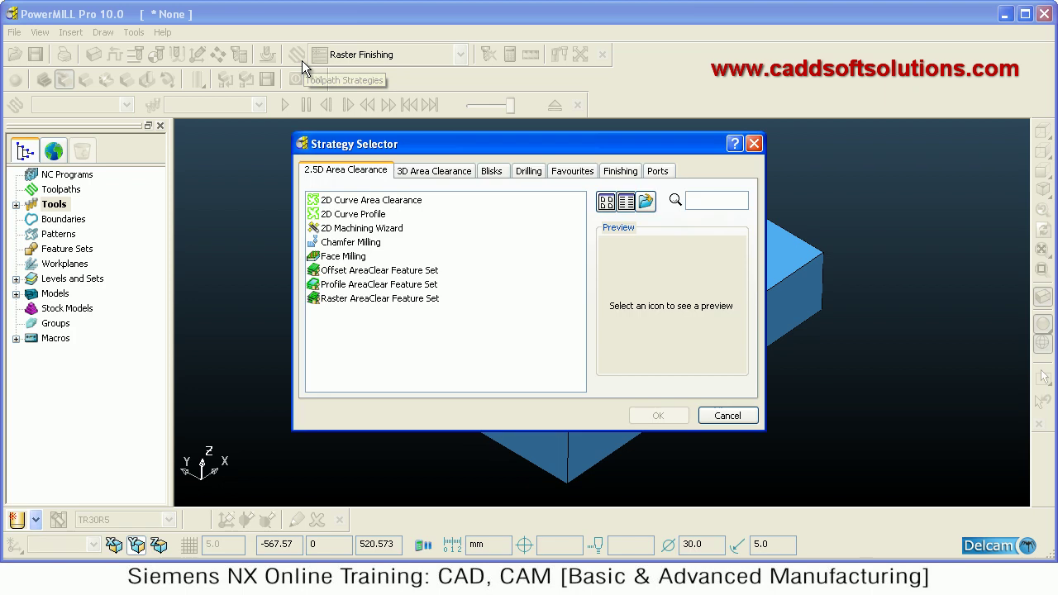
{"action": "left_click", "coordinate": [413, 177]}
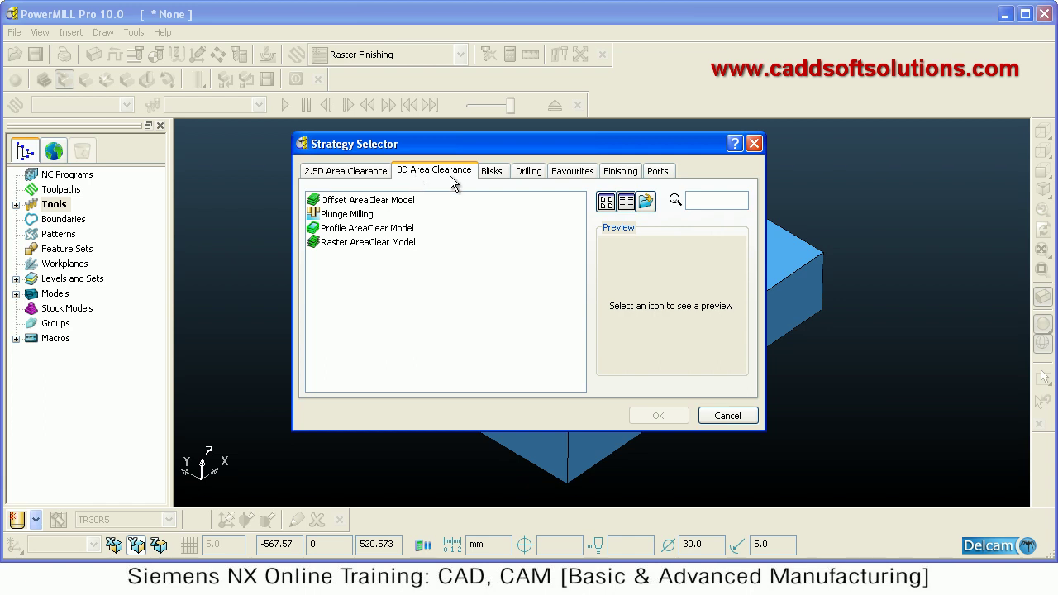
{"action": "left_click", "coordinate": [358, 202]}
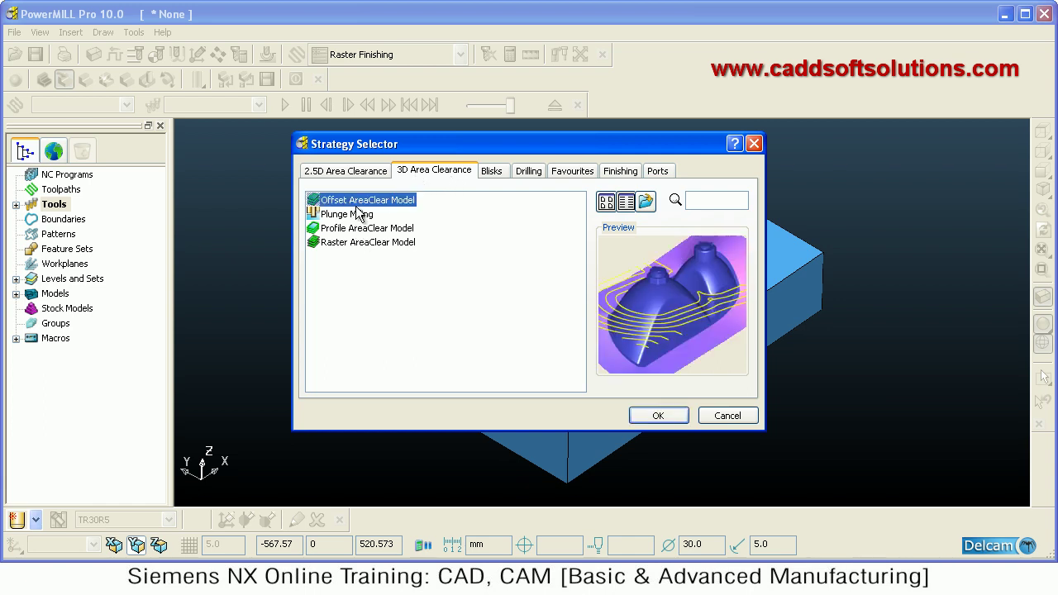
{"action": "left_click", "coordinate": [649, 416]}
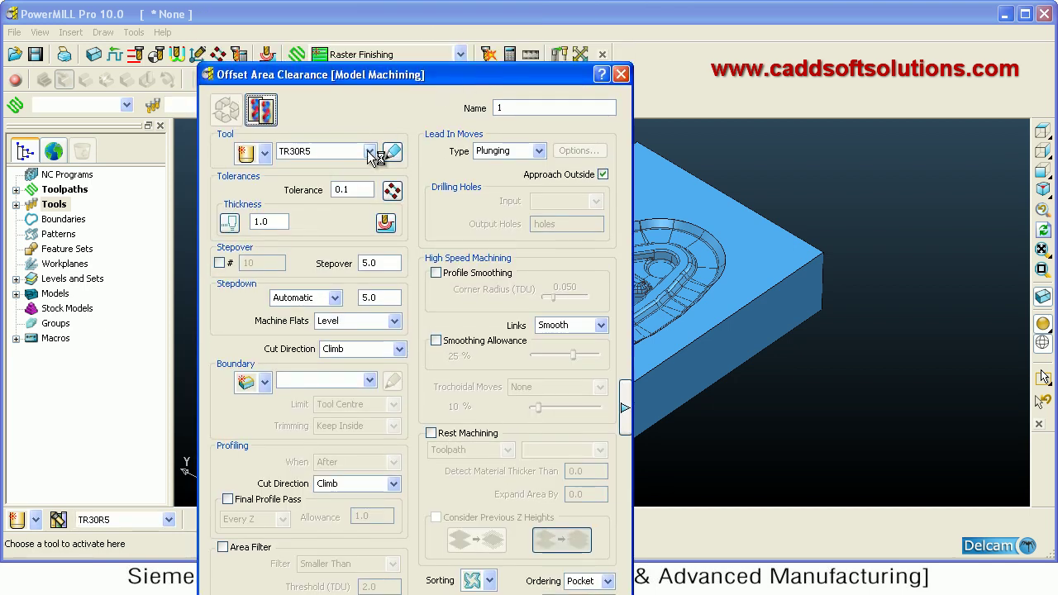
{"action": "left_click", "coordinate": [372, 149]}
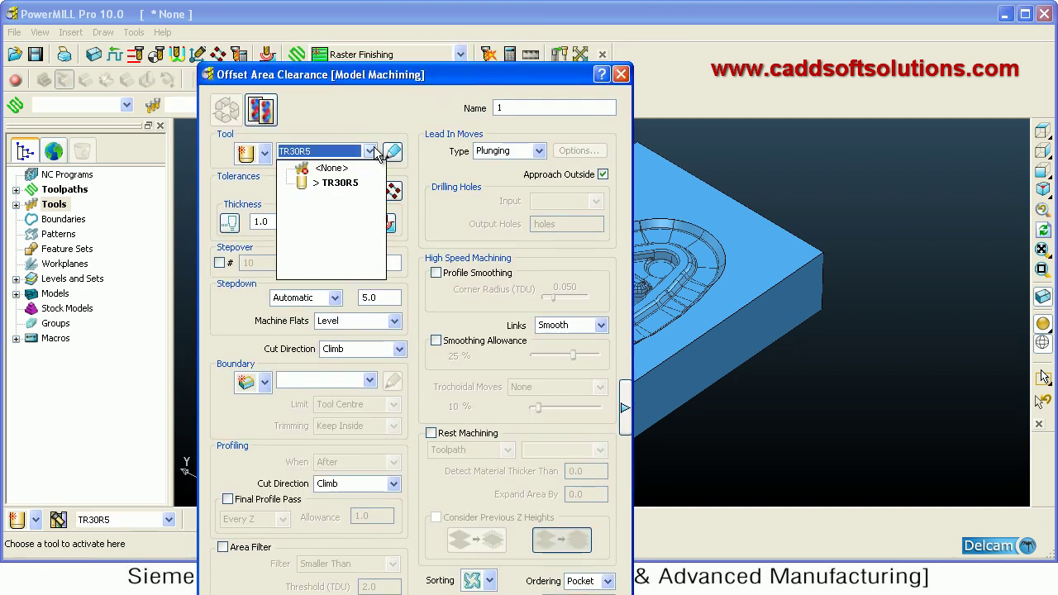
{"action": "left_click", "coordinate": [339, 183]}
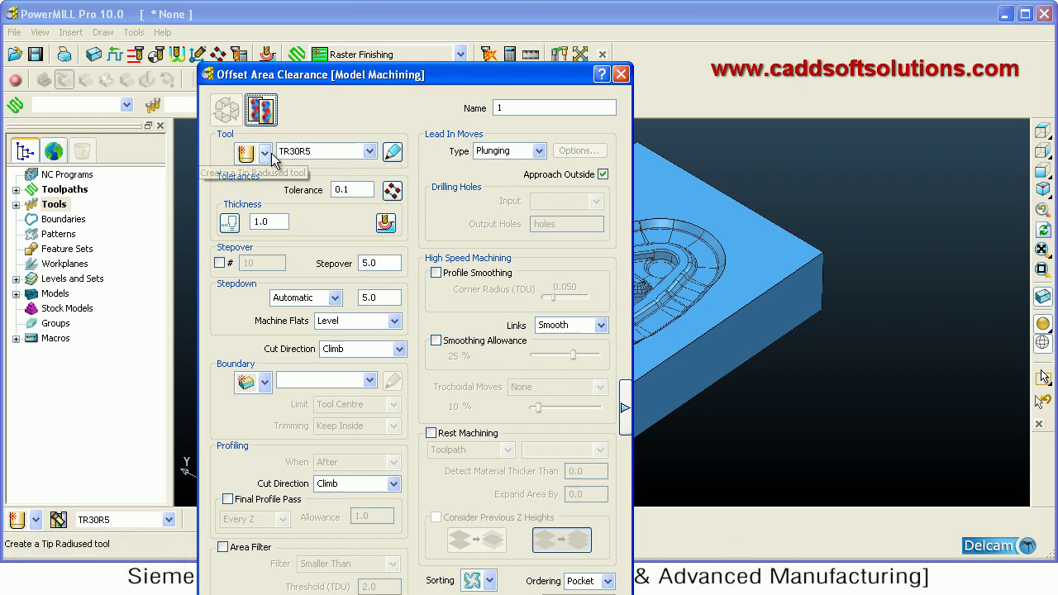
Name the toolpath Rough30, keep its tolerance at 0.1 and set the thickness to 0.5
{"action": "left_click", "coordinate": [519, 107]}
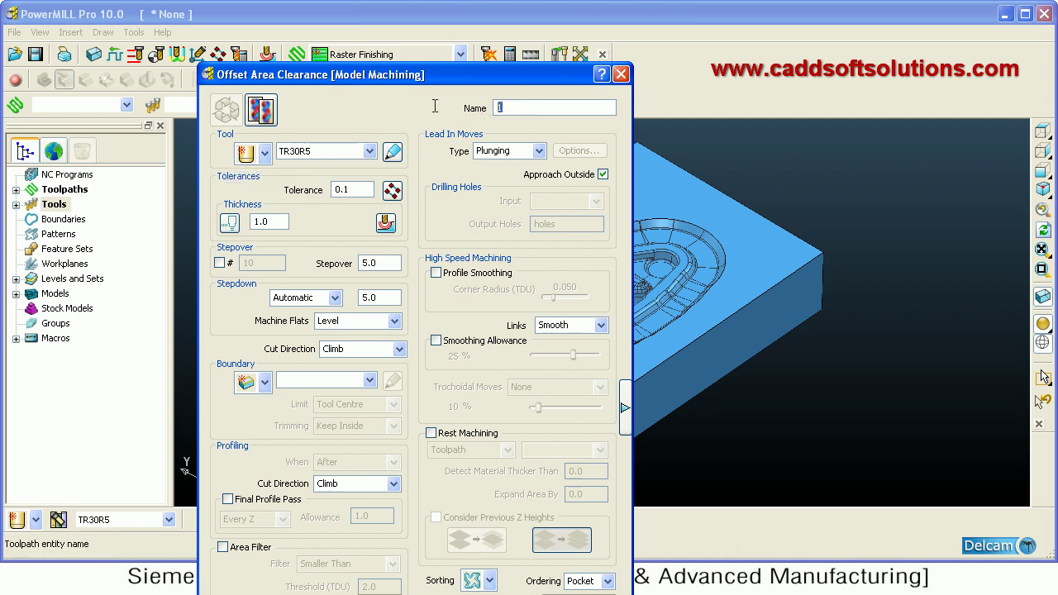
{"action": "key", "text": "BackSpace"}
{"action": "type", "text": "Rough30"}
{"action": "left_click_drag", "start_coordinate": [352, 189], "coordinate": [314, 195]}
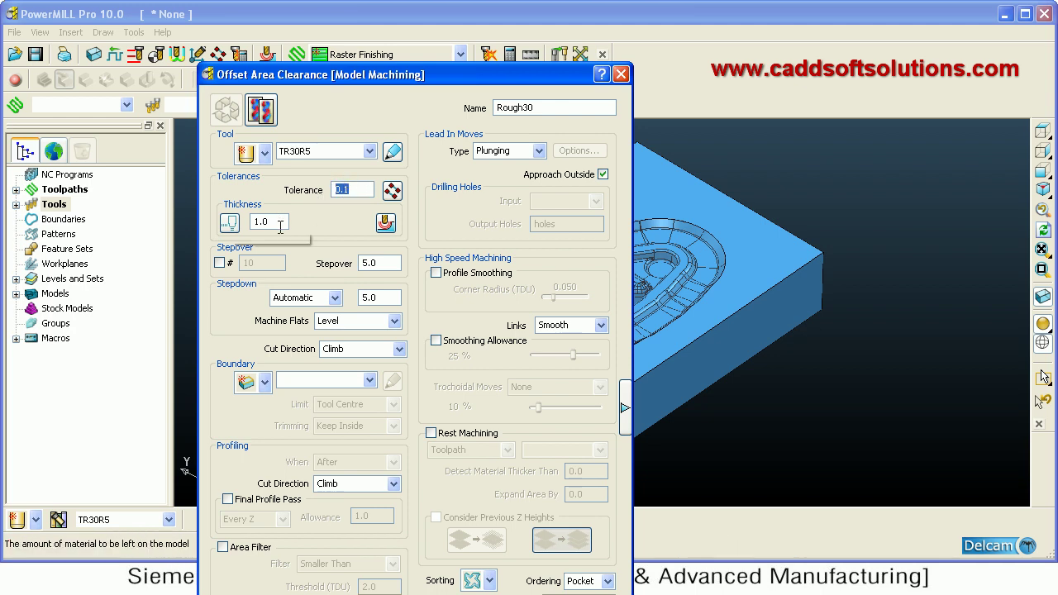
{"action": "left_click_drag", "start_coordinate": [252, 222], "coordinate": [286, 226]}
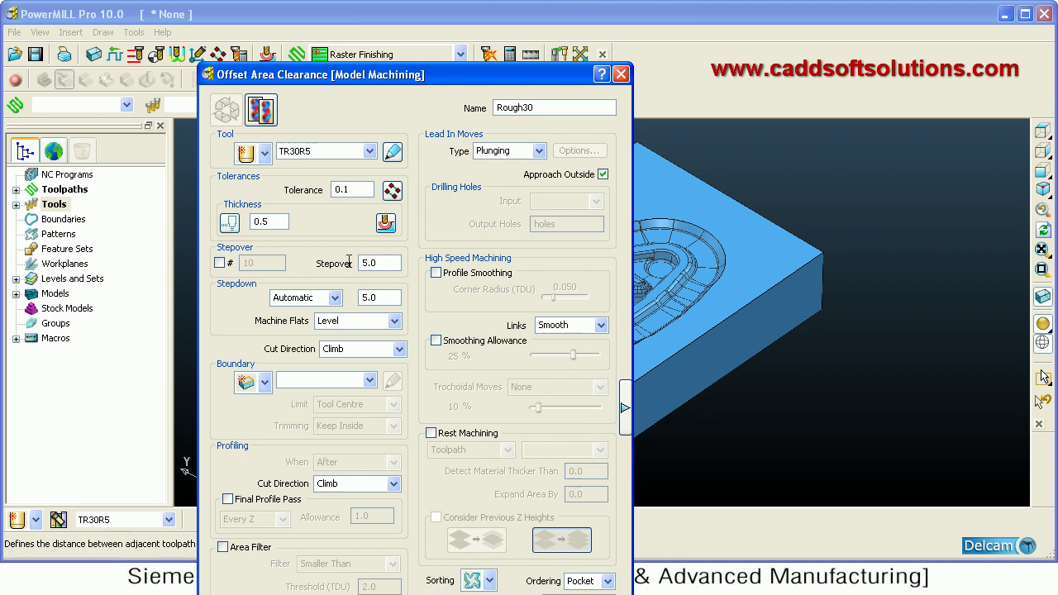
Set the area clearance stepover to 25 and the stepdown to 1
{"action": "left_click", "coordinate": [377, 263]}
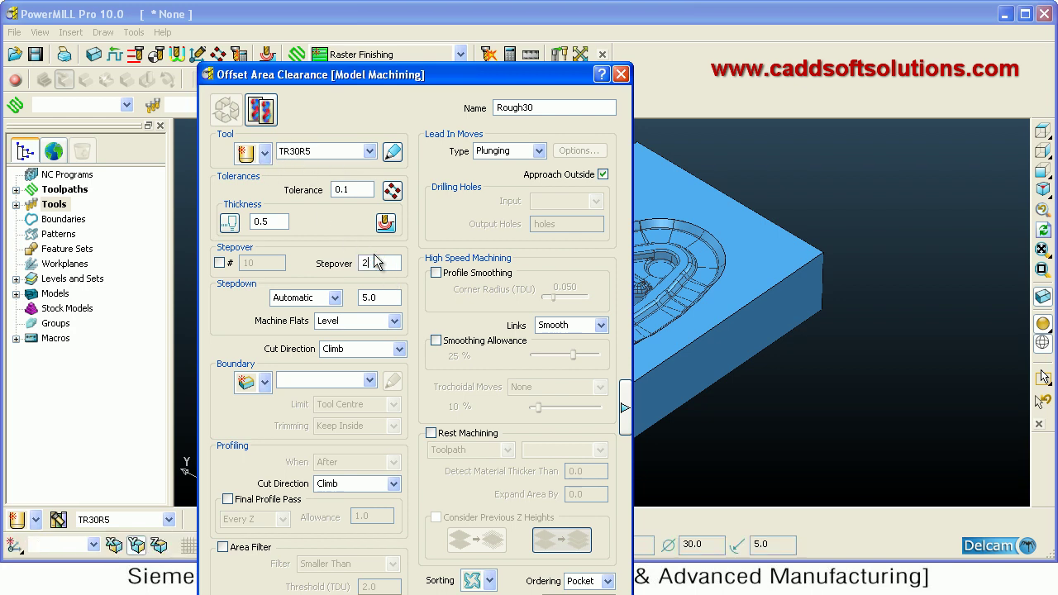
{"action": "left_click", "coordinate": [371, 298]}
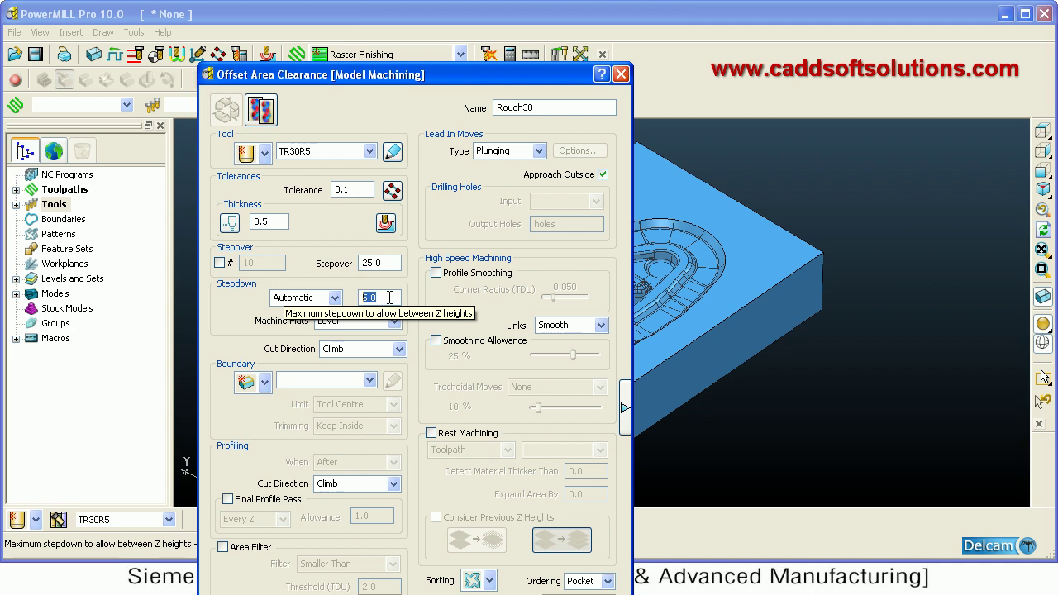
{"action": "type", "text": "1"}
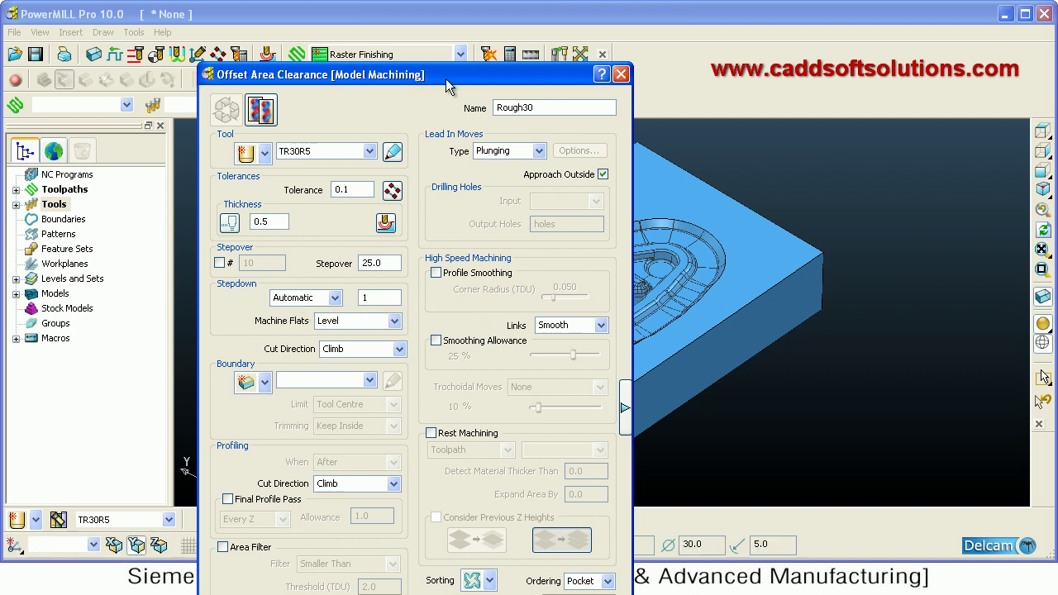
Calculate the Rough30 area clearance toolpath and close its settings
{"action": "left_click_drag", "start_coordinate": [454, 78], "coordinate": [460, 0]}
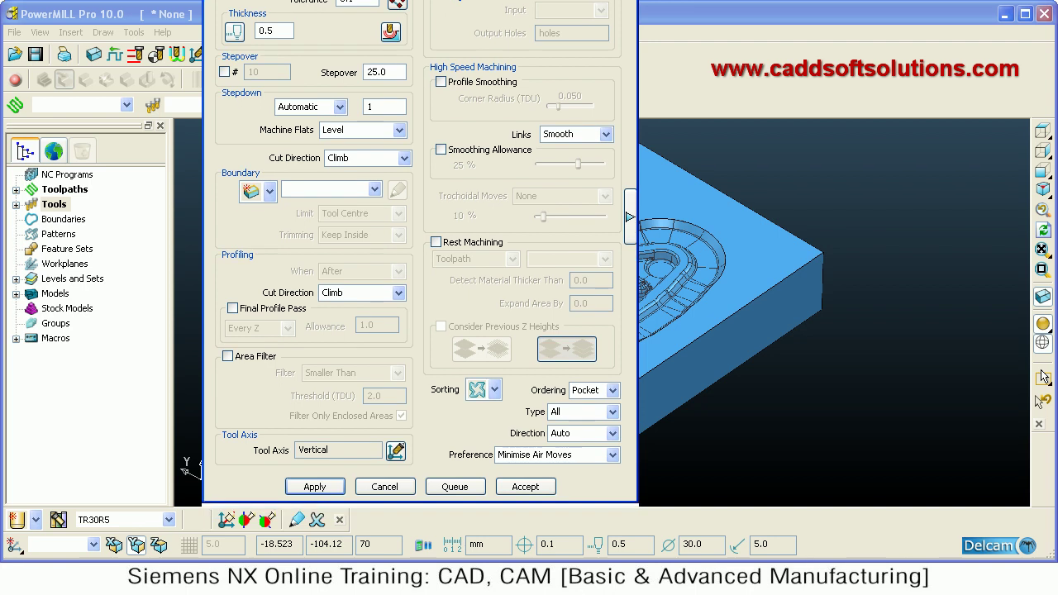
{"action": "left_click", "coordinate": [315, 488]}
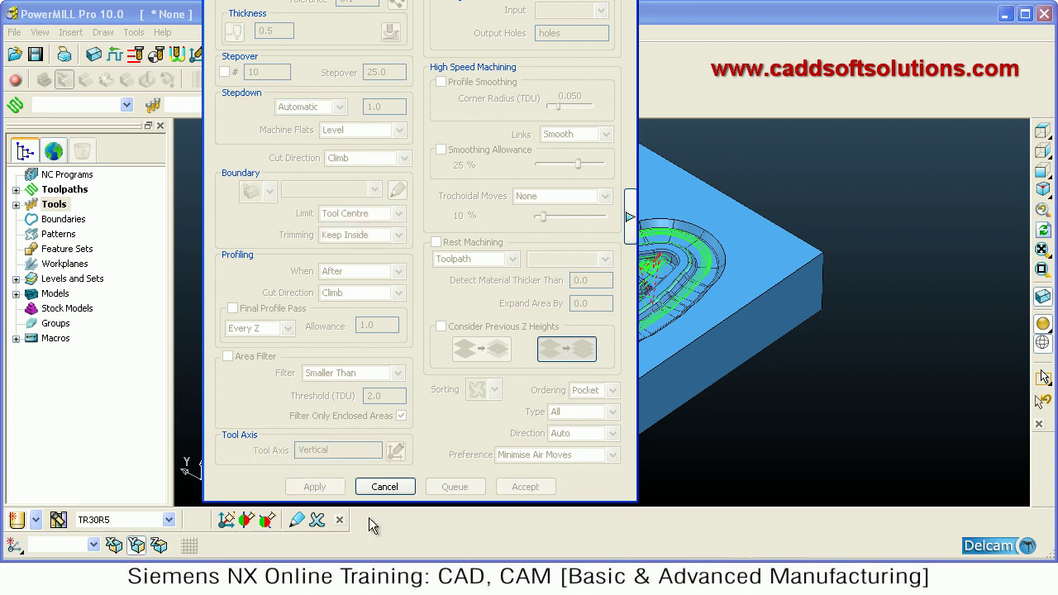
{"action": "left_click", "coordinate": [383, 486]}
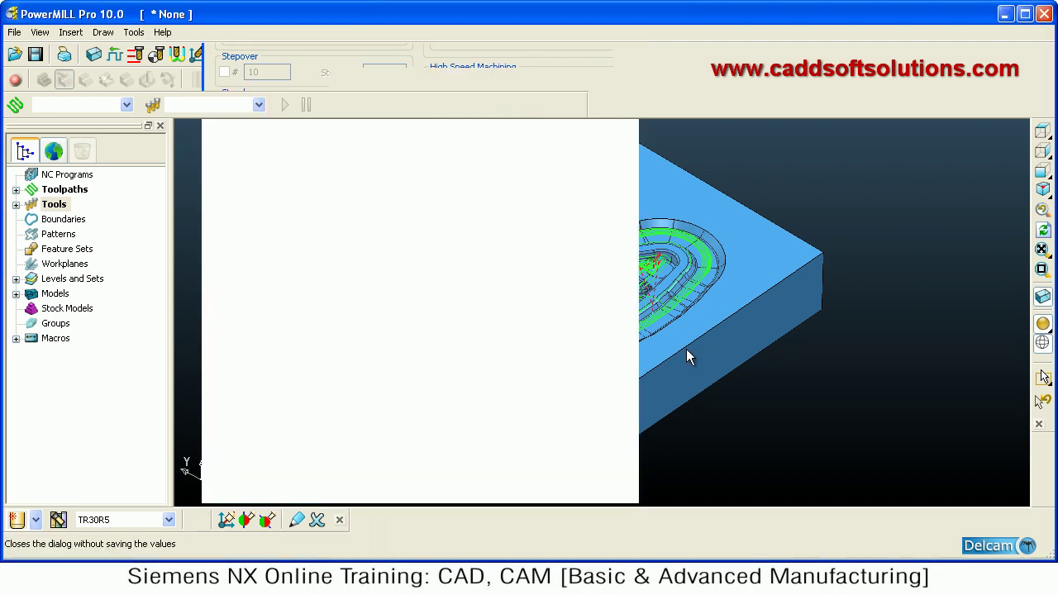
Turn off the model shading and inspect the roughing passes inside the die cavity from several angles
{"action": "middle_click_drag", "start_coordinate": [638, 340], "coordinate": [851, 347]}
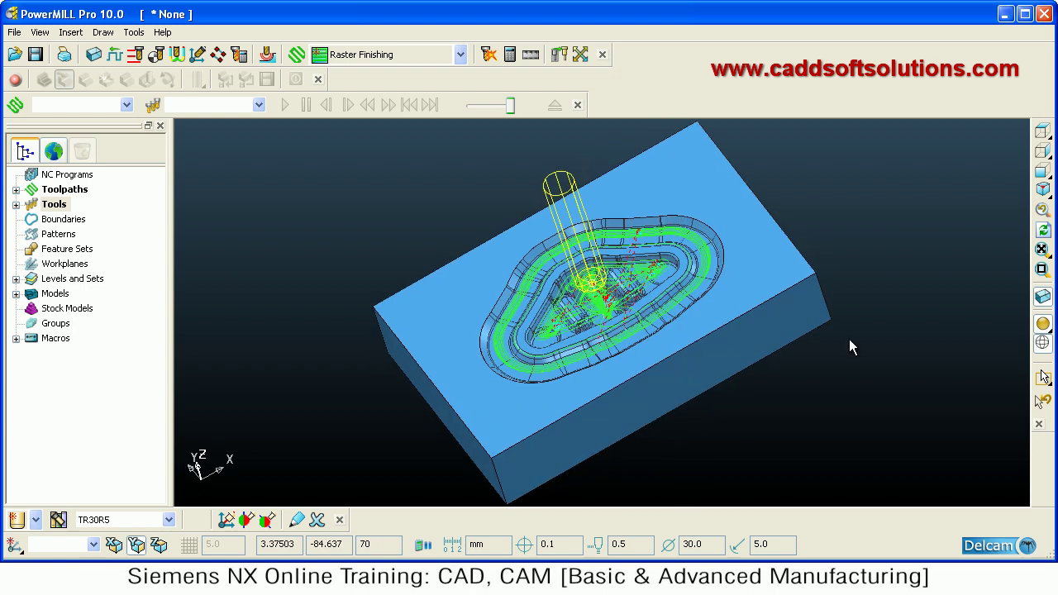
{"action": "left_click", "coordinate": [1042, 322]}
{"action": "middle_click_drag", "start_coordinate": [636, 325], "coordinate": [959, 365]}
{"action": "middle_click_drag", "start_coordinate": [612, 335], "coordinate": [641, 403]}
{"action": "scroll", "coordinate": [628, 389], "scroll_direction": "up", "scroll_amount": 3}
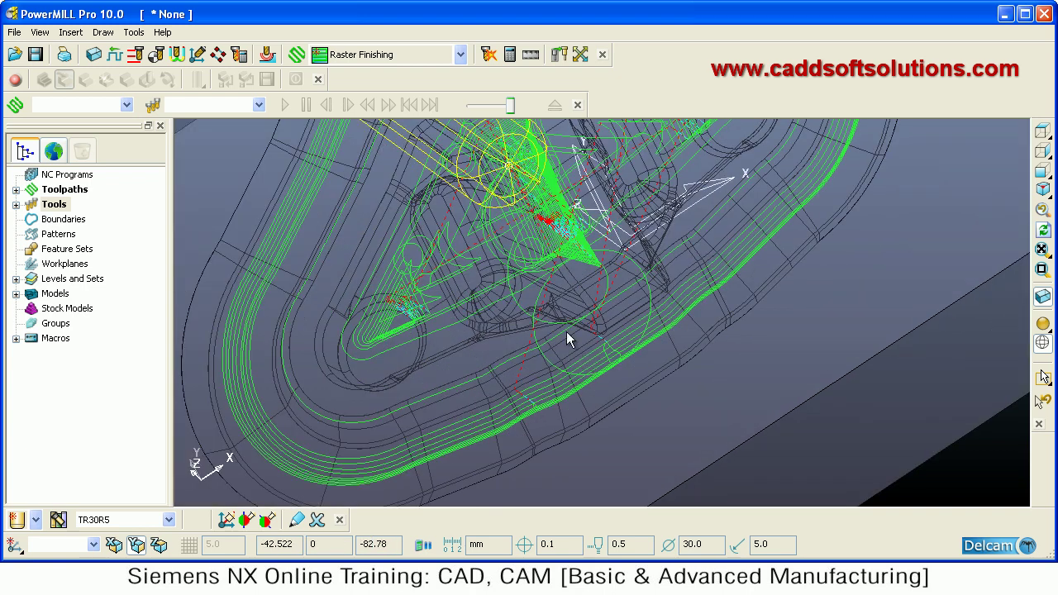
{"action": "middle_click_drag", "start_coordinate": [567, 333], "coordinate": [754, 306]}
{"action": "left_click", "coordinate": [1042, 171]}
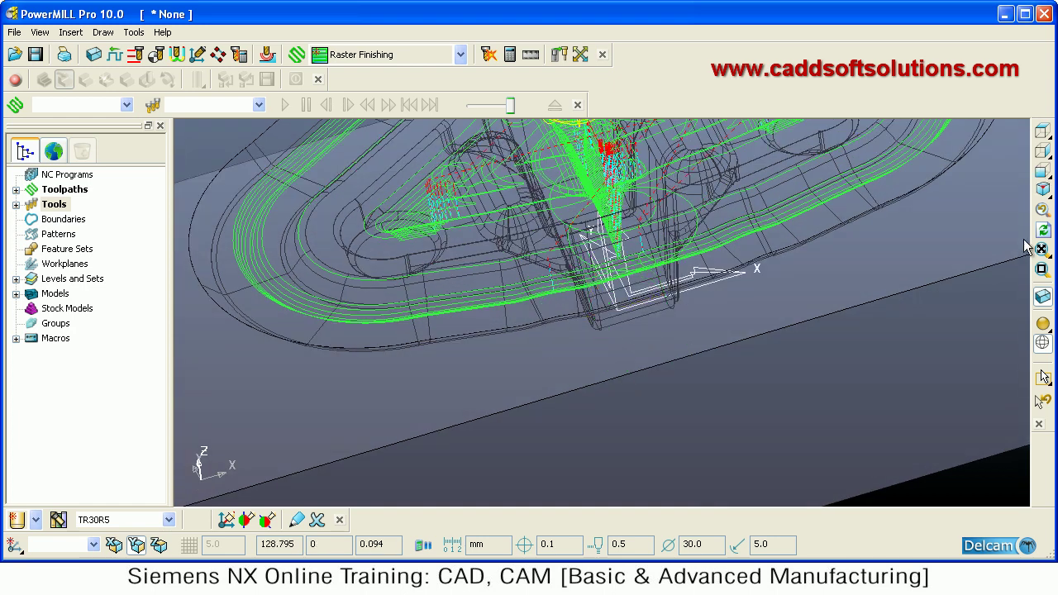
Return to an isometric view of the die with the Rough30 toolpath and turn the model shading back on
{"action": "left_click", "coordinate": [1042, 191]}
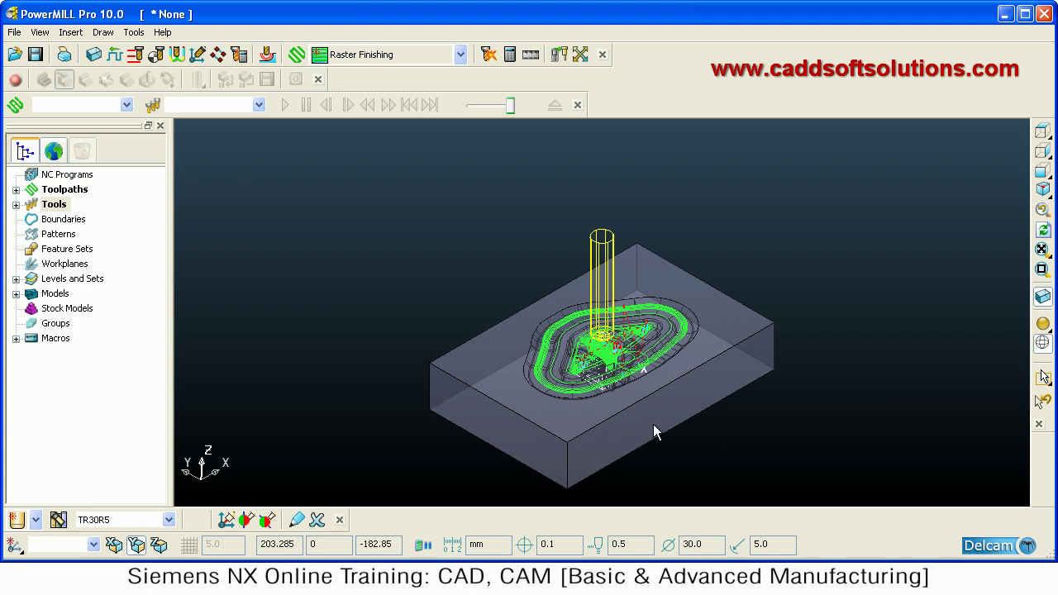
{"action": "scroll", "coordinate": [593, 389], "scroll_direction": "up", "scroll_amount": 2}
{"action": "scroll", "coordinate": [671, 382], "scroll_direction": "up", "scroll_amount": 1}
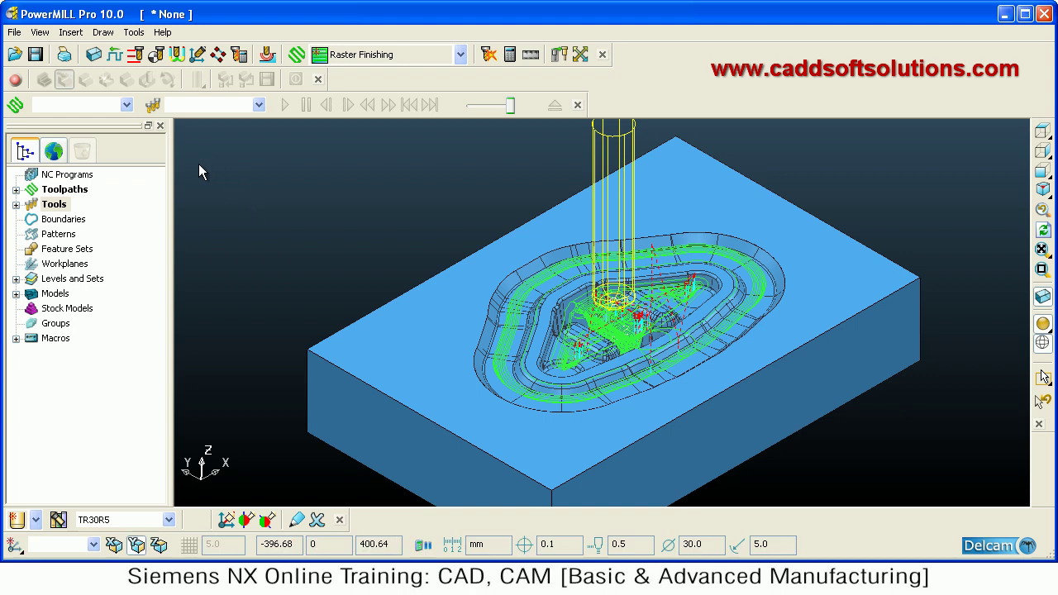
Start ViewMill with the rainbow shaded image and choose Rough30 as the toolpath to simulate
{"action": "left_click", "coordinate": [15, 80]}
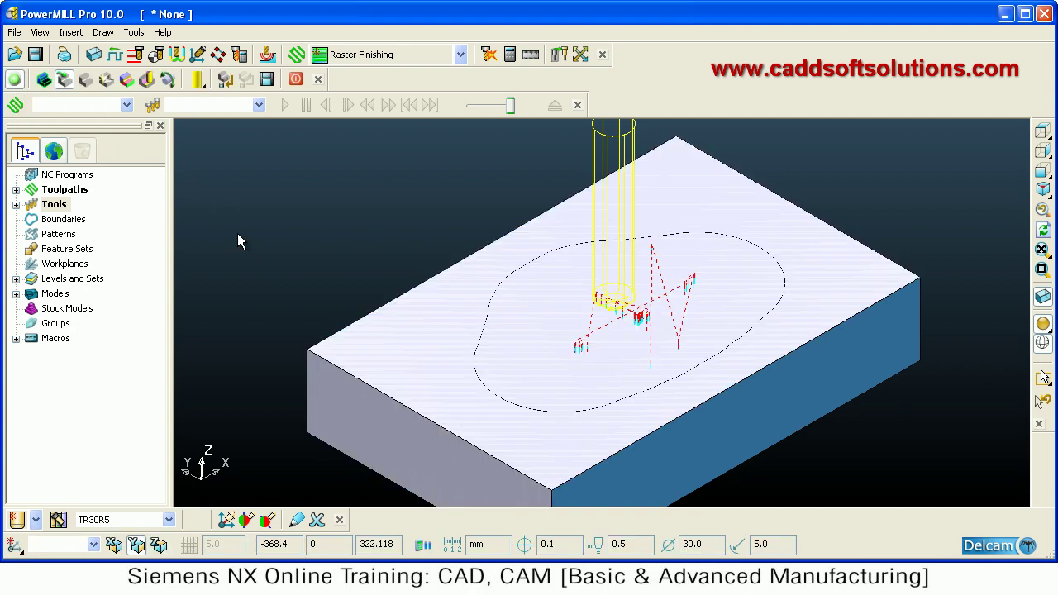
{"action": "left_click", "coordinate": [126, 78]}
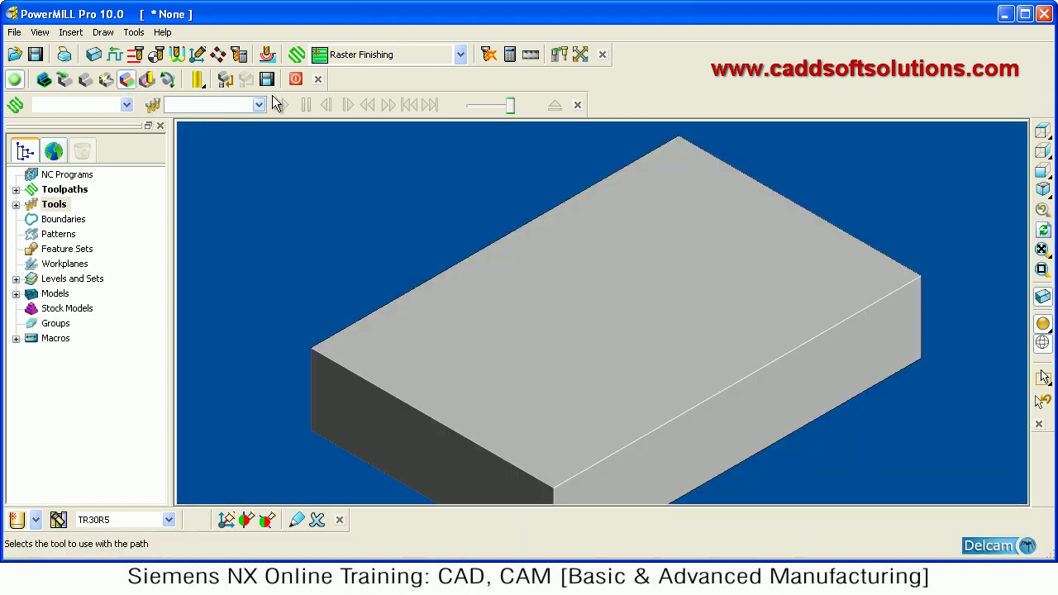
{"action": "left_click", "coordinate": [126, 104]}
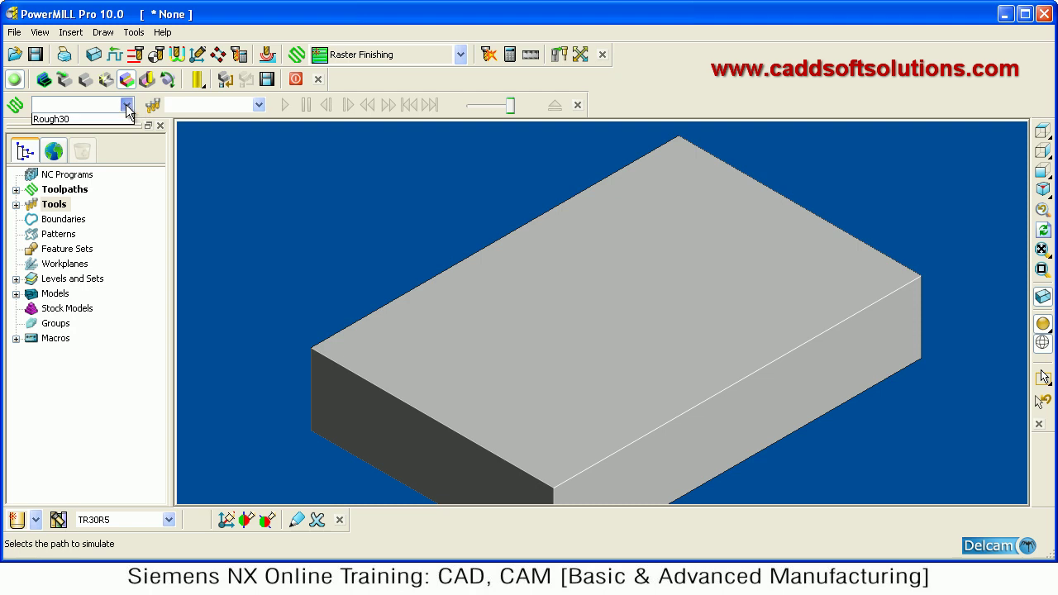
{"action": "left_click", "coordinate": [63, 121]}
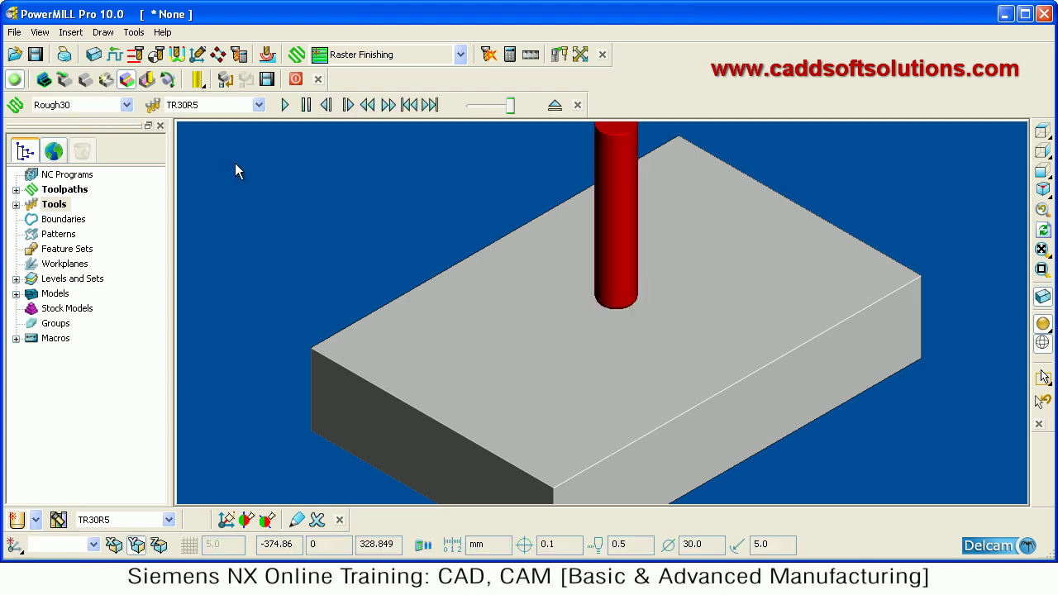
Play the Rough30 material removal simulation on the block and halt ViewMill
{"action": "left_click", "coordinate": [282, 105]}
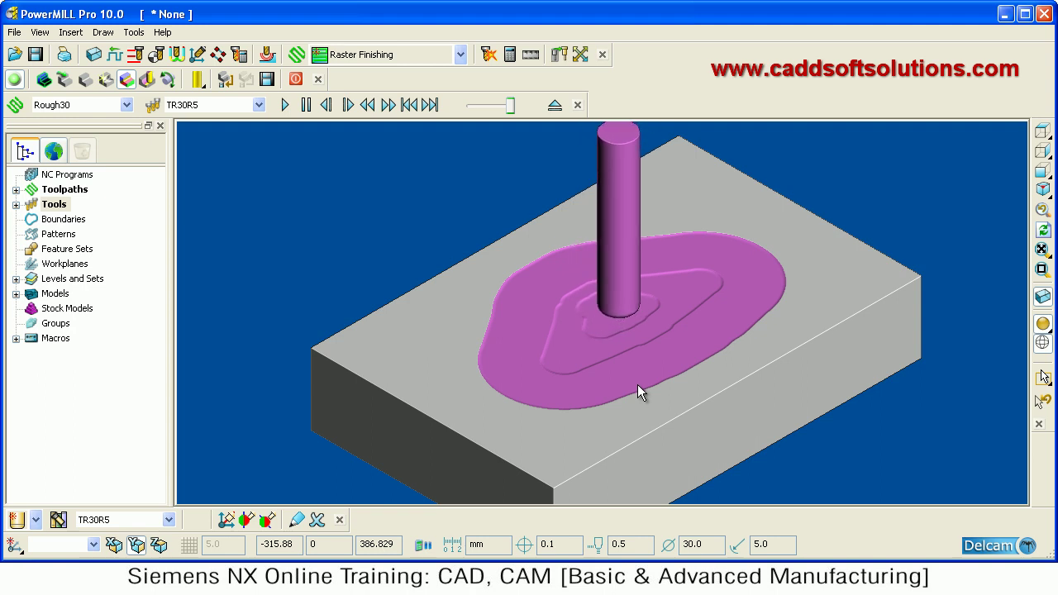
{"action": "left_click", "coordinate": [295, 79]}
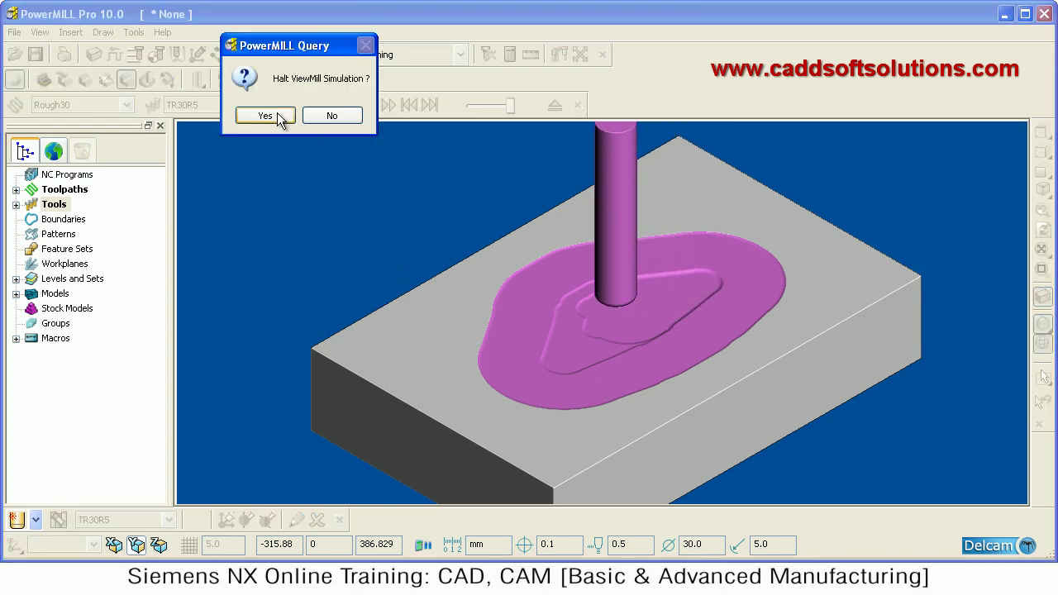
{"action": "left_click", "coordinate": [266, 113]}
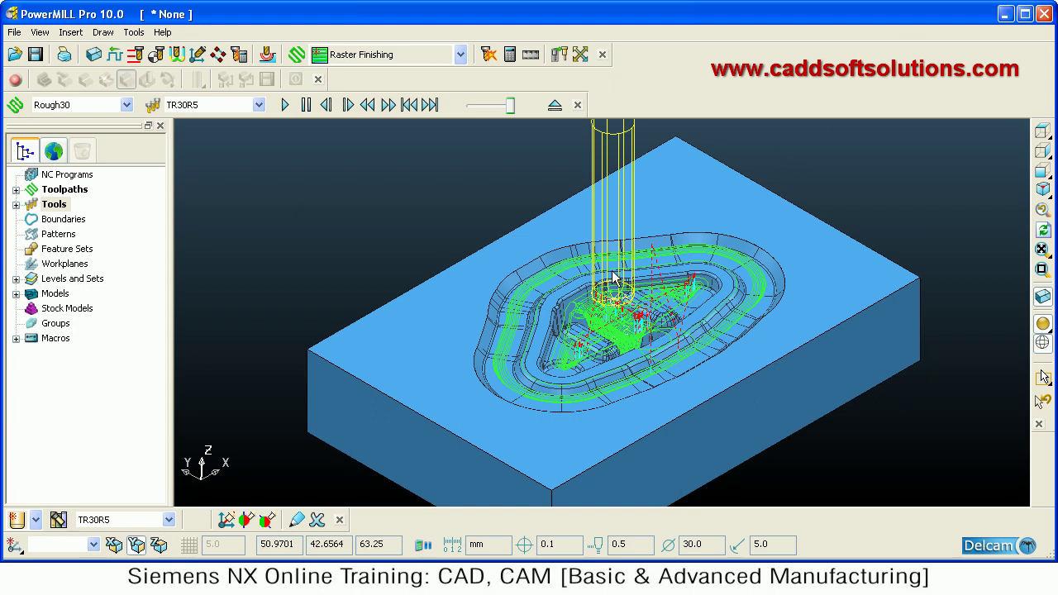
Expand the list of toolpaths and set Rough30 to simulate from its start
{"action": "left_click", "coordinate": [16, 189]}
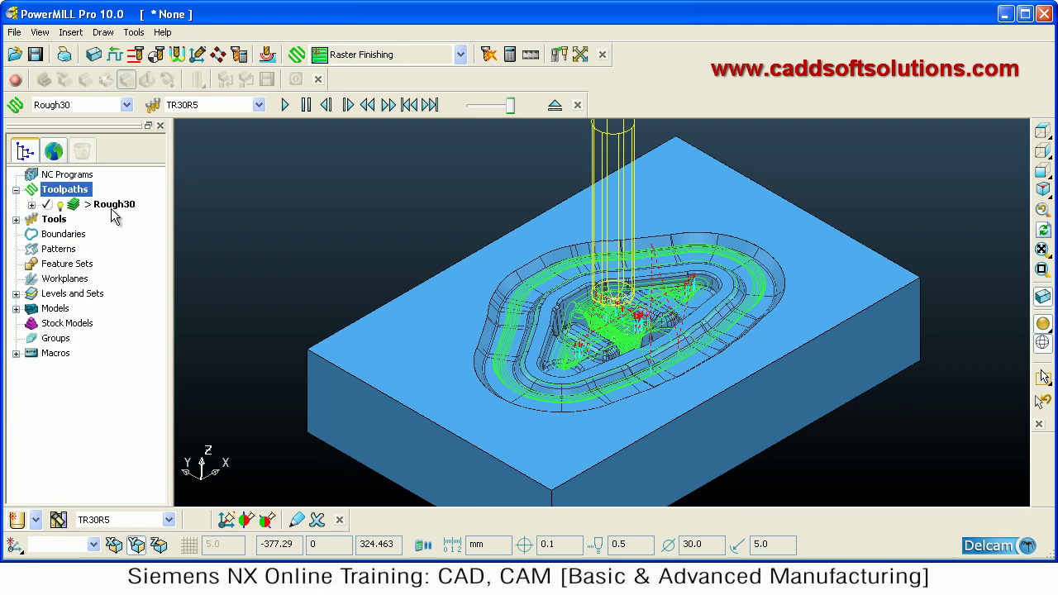
{"action": "right_click", "coordinate": [113, 215]}
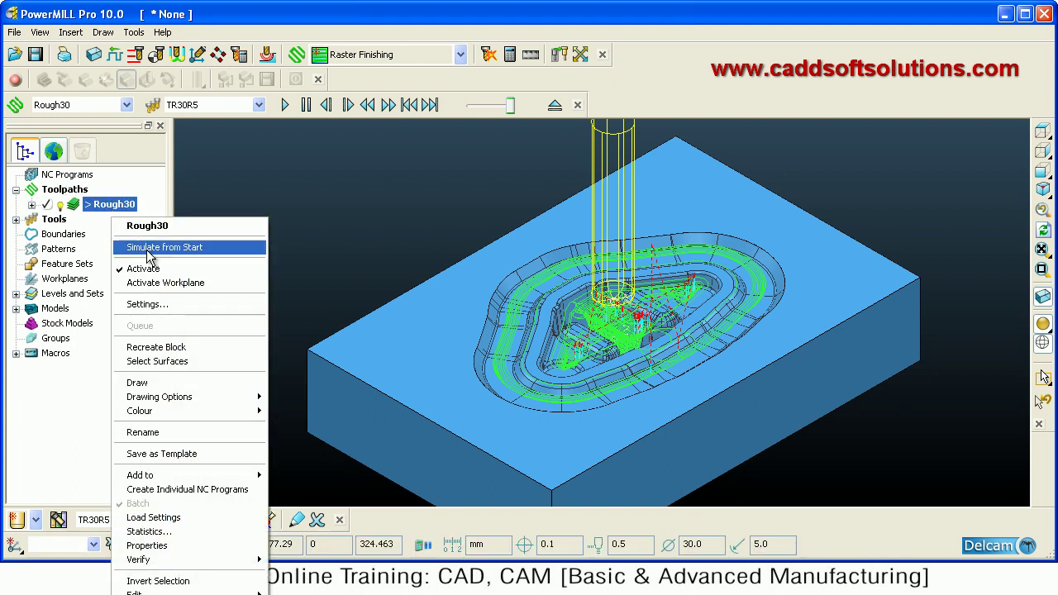
{"action": "left_click", "coordinate": [141, 251]}
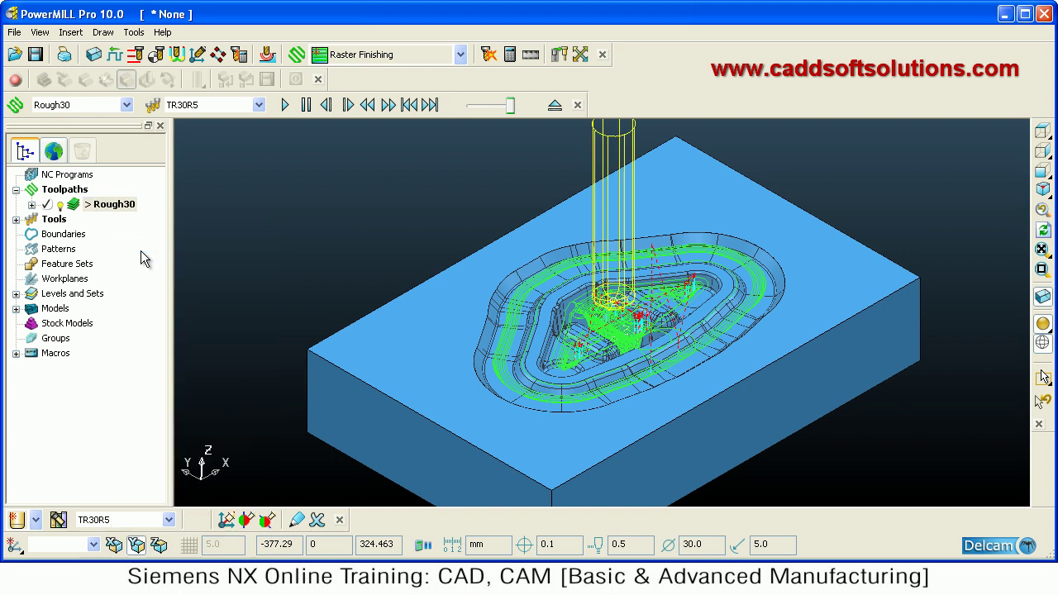
Restart ViewMill with no image, play the Rough30 tool motion over the shaded die model and minimize the program window
{"action": "left_click", "coordinate": [15, 79]}
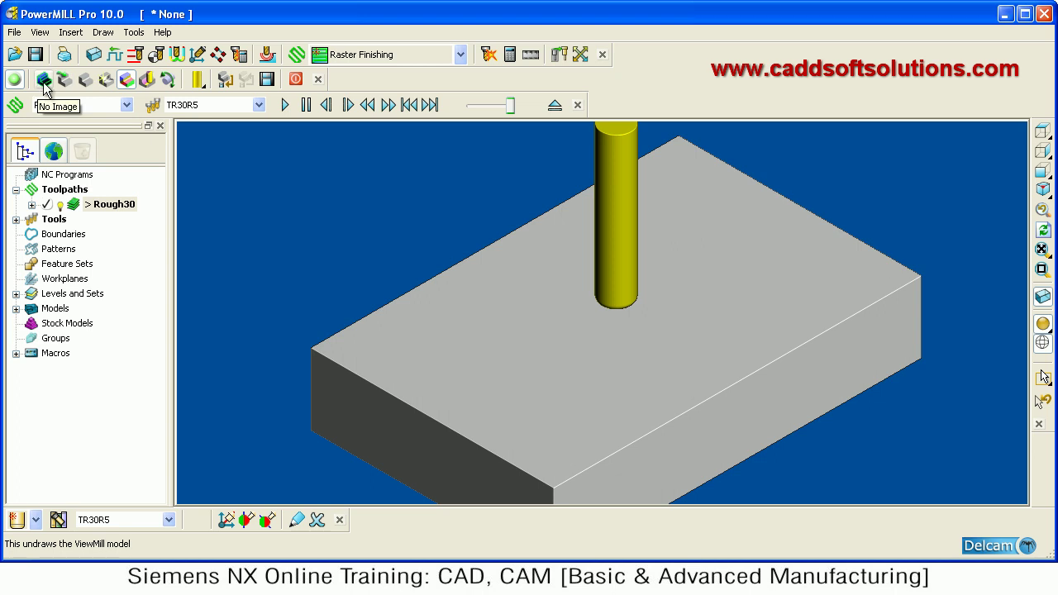
{"action": "left_click", "coordinate": [45, 83]}
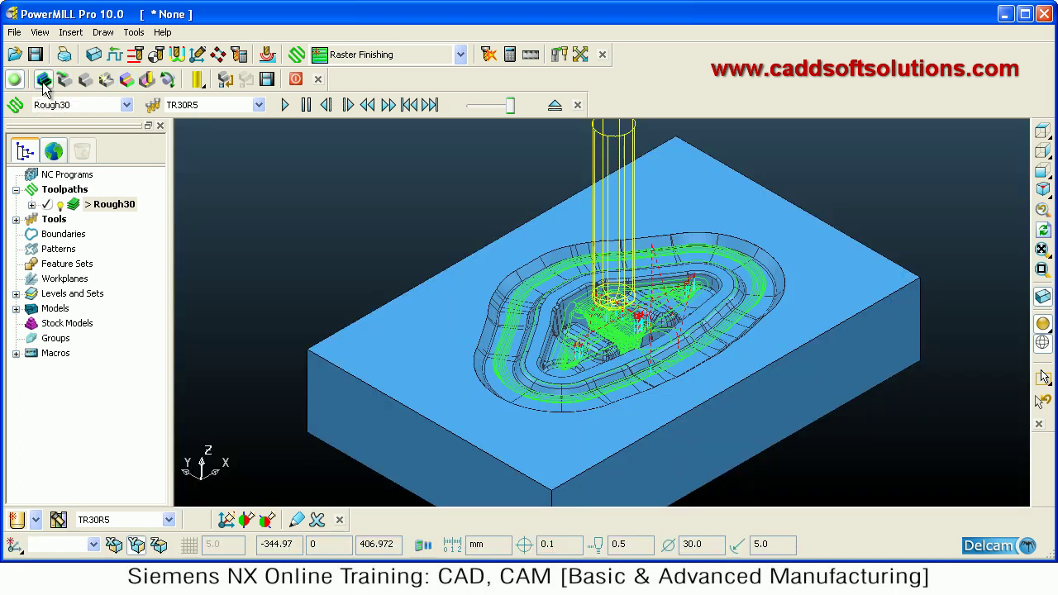
{"action": "left_click", "coordinate": [282, 111]}
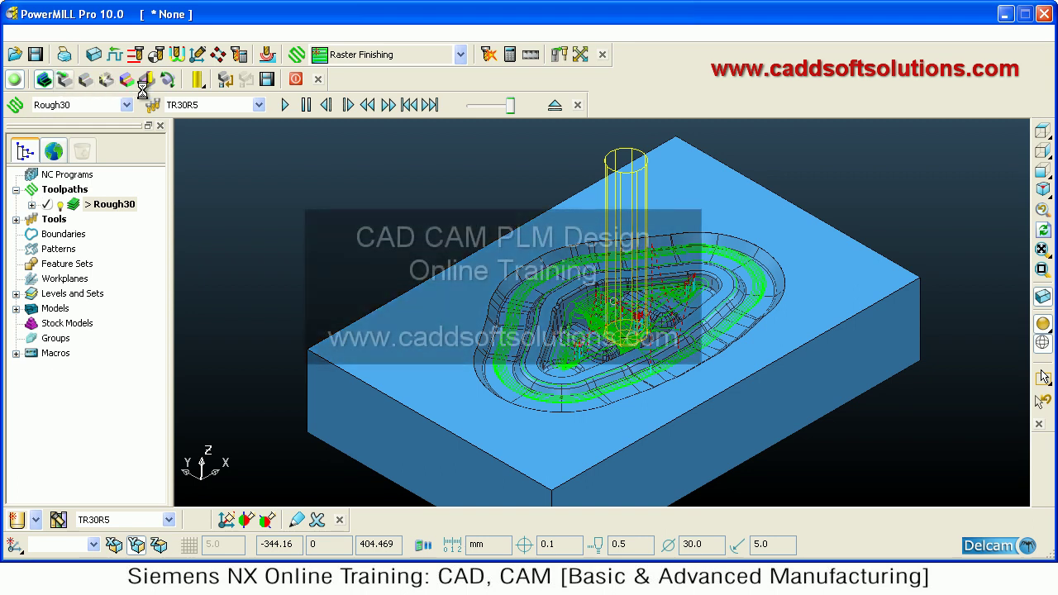
{"action": "left_click", "coordinate": [1006, 16]}
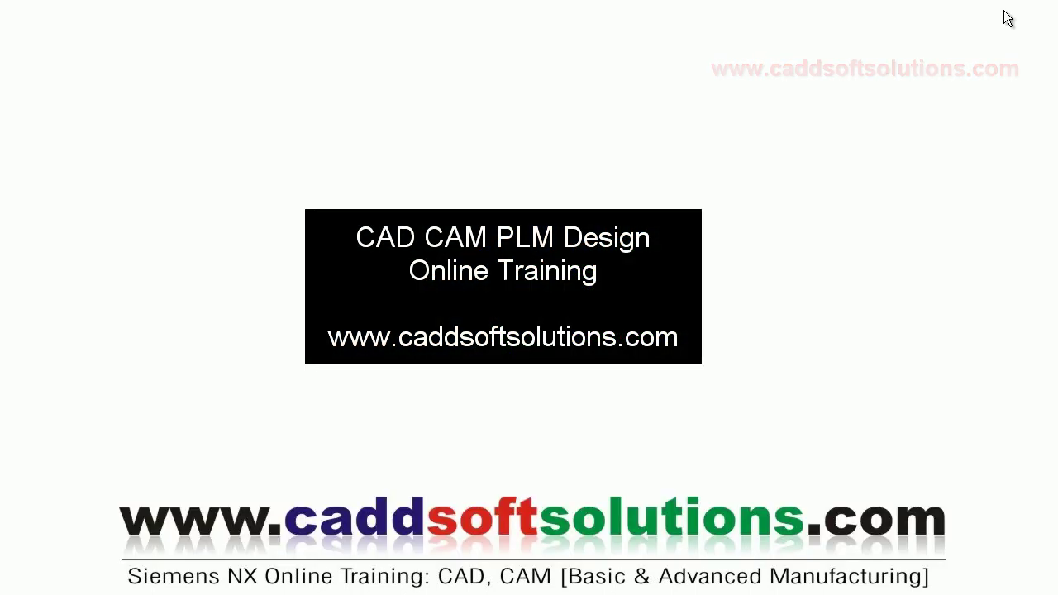